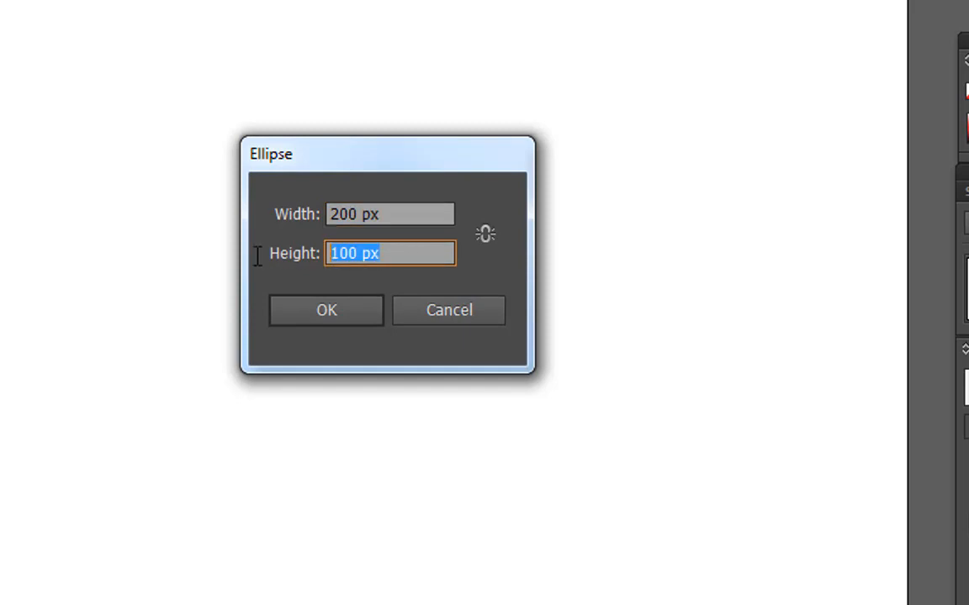
Create a circle 200 px wide and 200 px high
text(200)
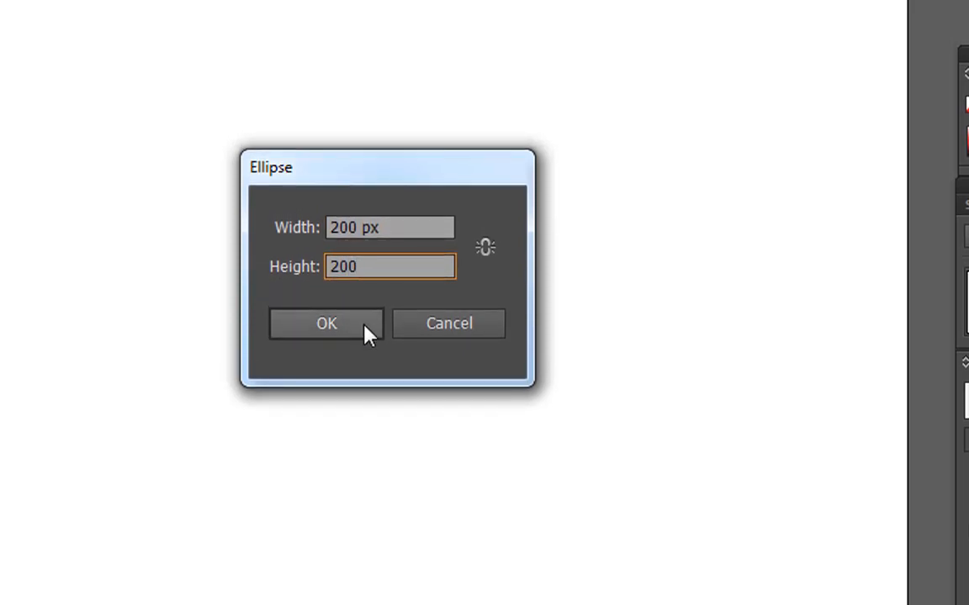
click(367, 327)
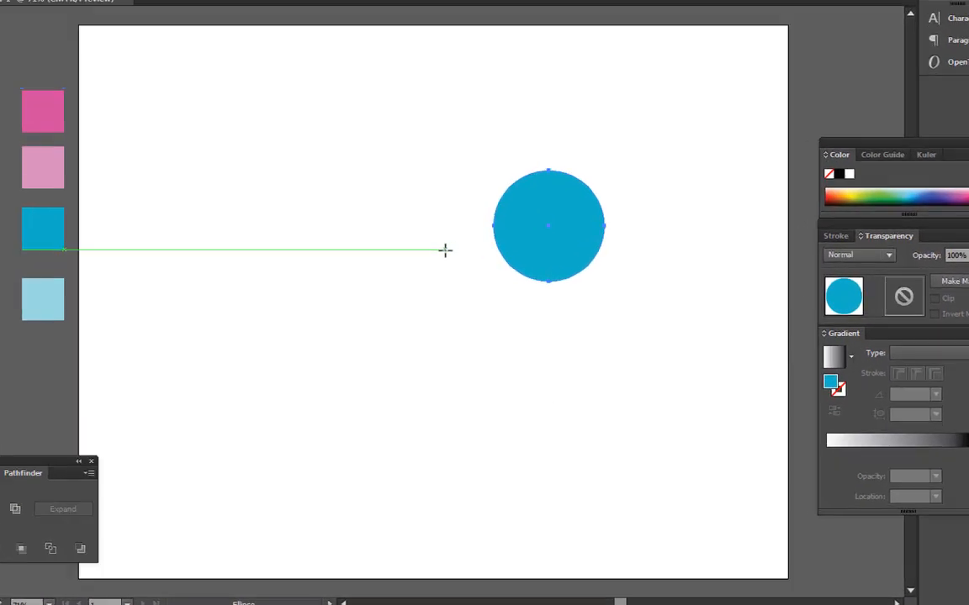
Create a second circle 100 px wide and 100 px high beside the first one
click(444, 250)
text(10)
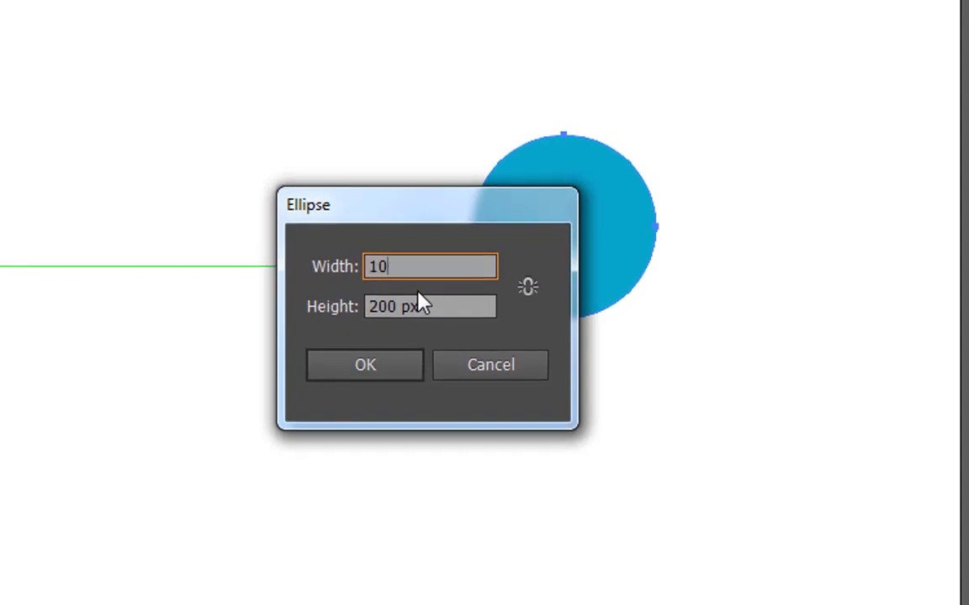
text(0)
click(437, 308)
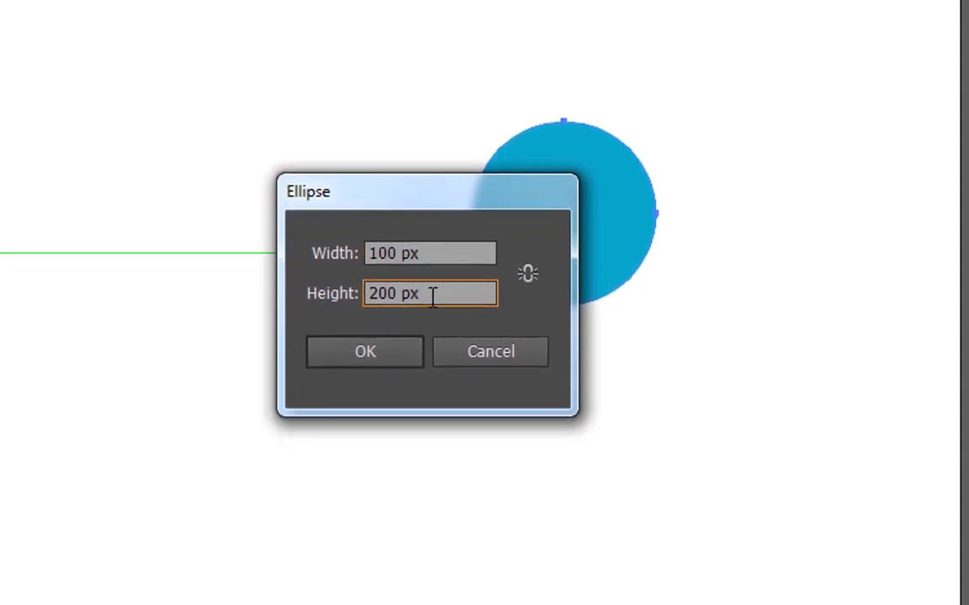
drag(432, 296, 353, 294)
text(100)
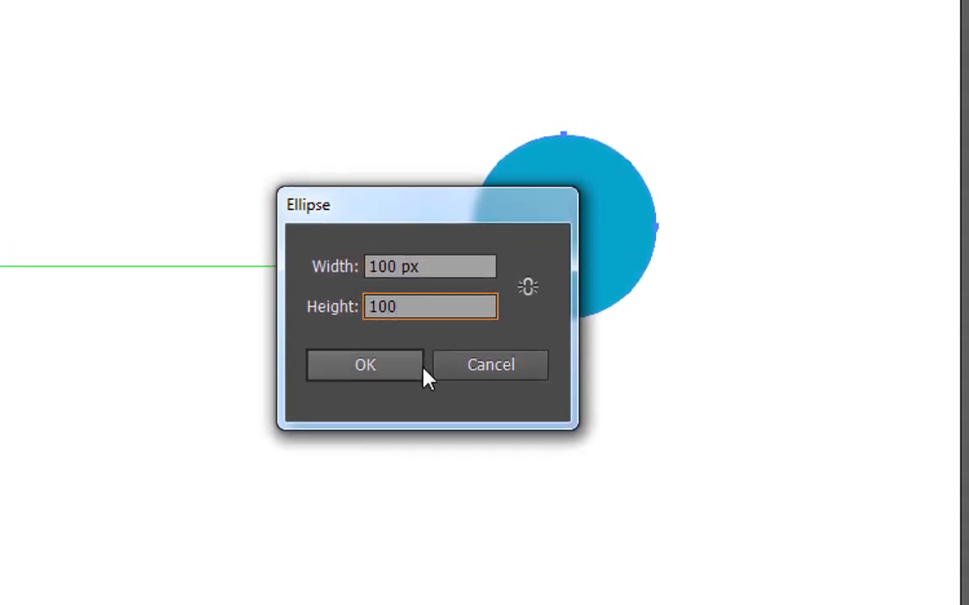
click(382, 365)
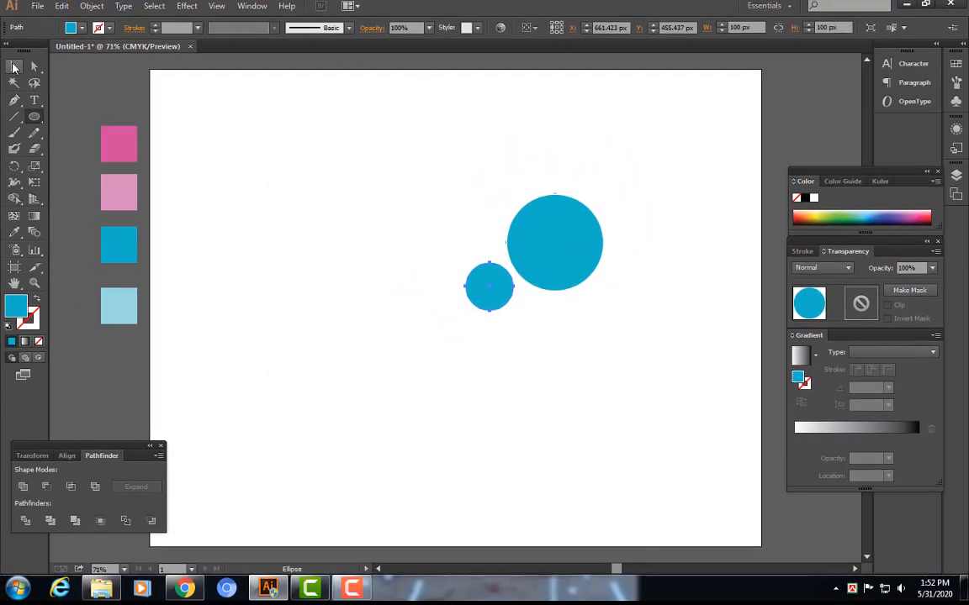
Move the small circle inside the large circle, against its lower edge
click(14, 69)
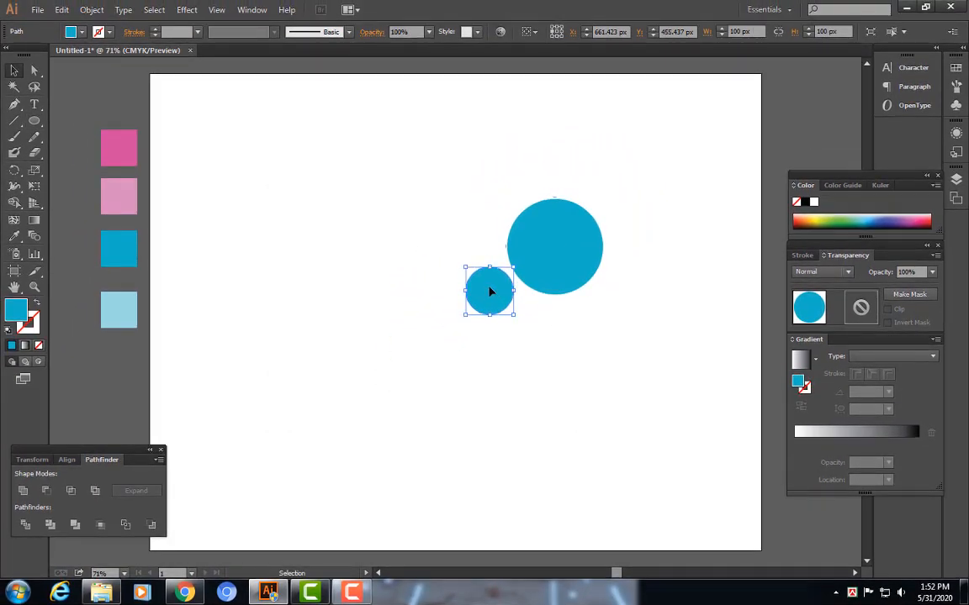
drag(487, 291, 551, 264)
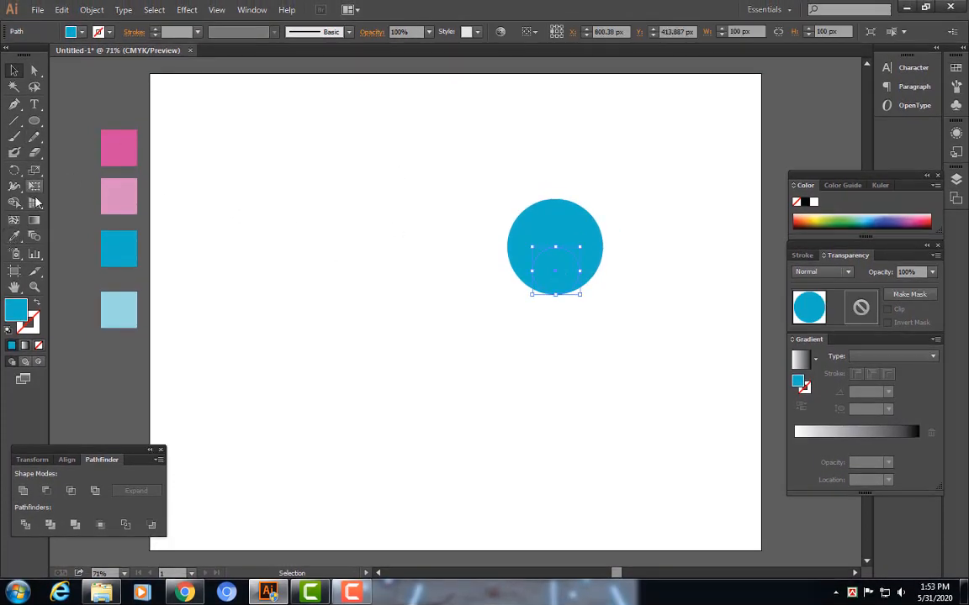
Fill the small circle with the light pink swatch colour using the Eyedropper
key(i)
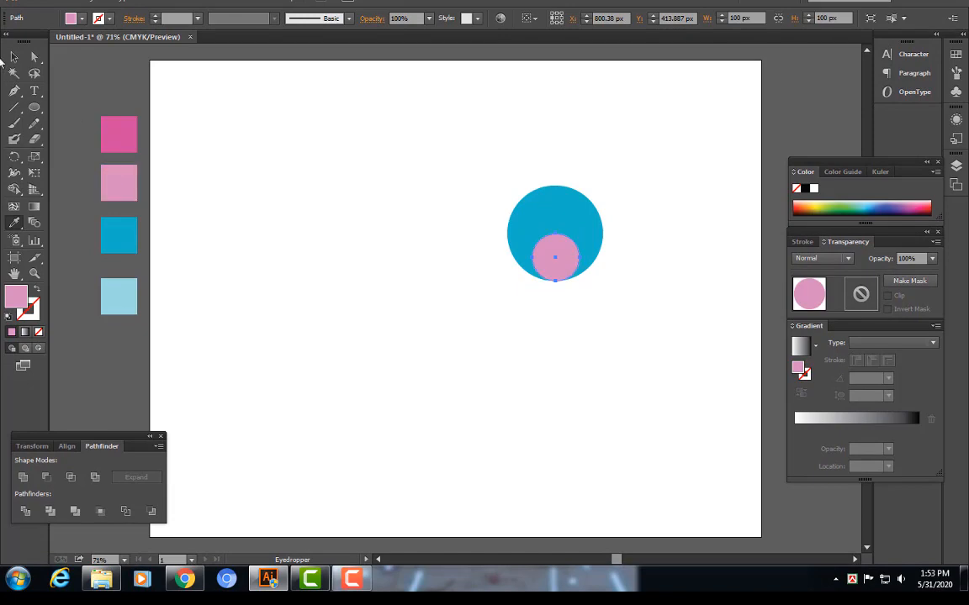
click(12, 57)
click(313, 110)
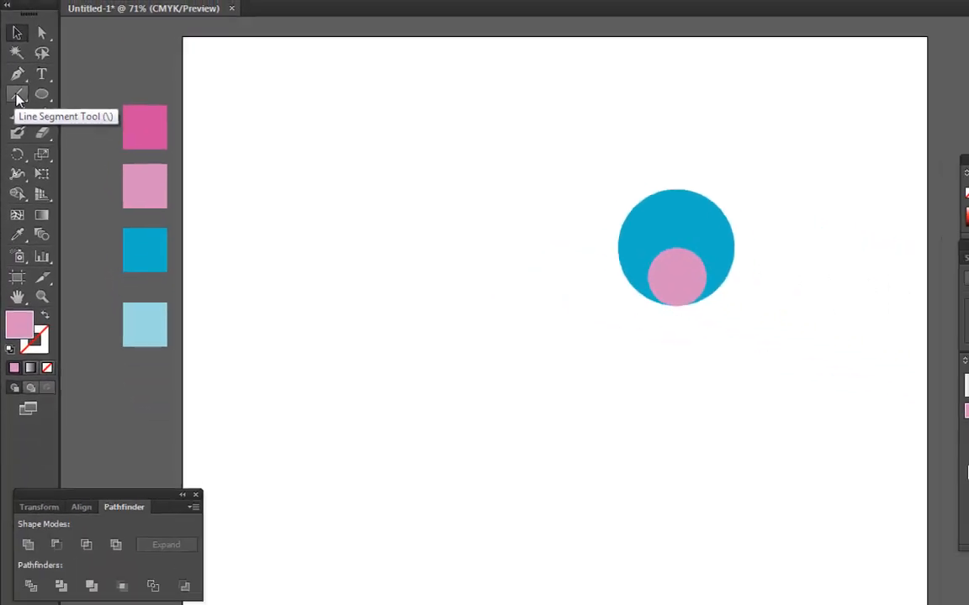
Draw a horizontal line across the large circle through its centre with the Line Segment Tool
click(17, 95)
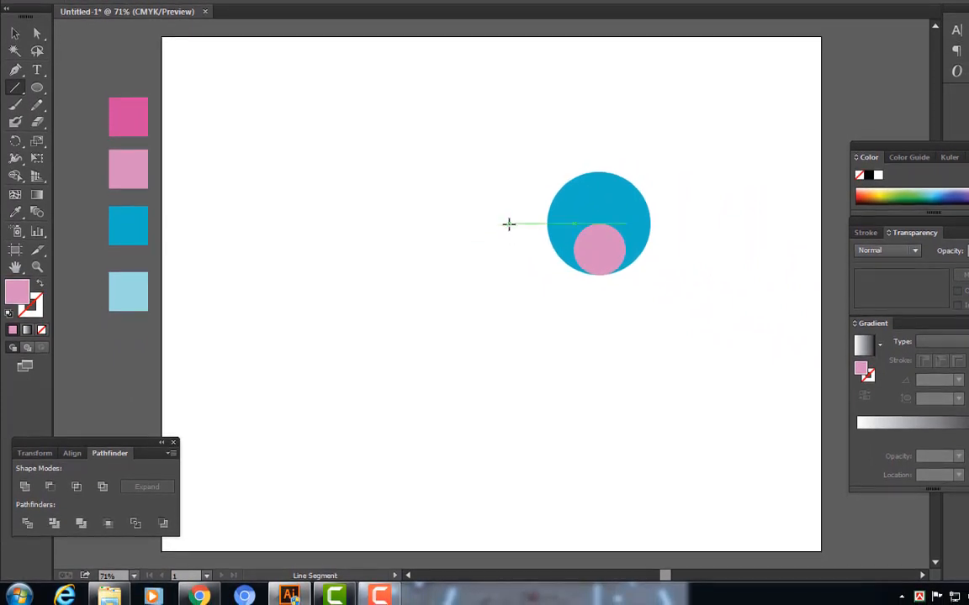
drag(508, 224, 701, 240)
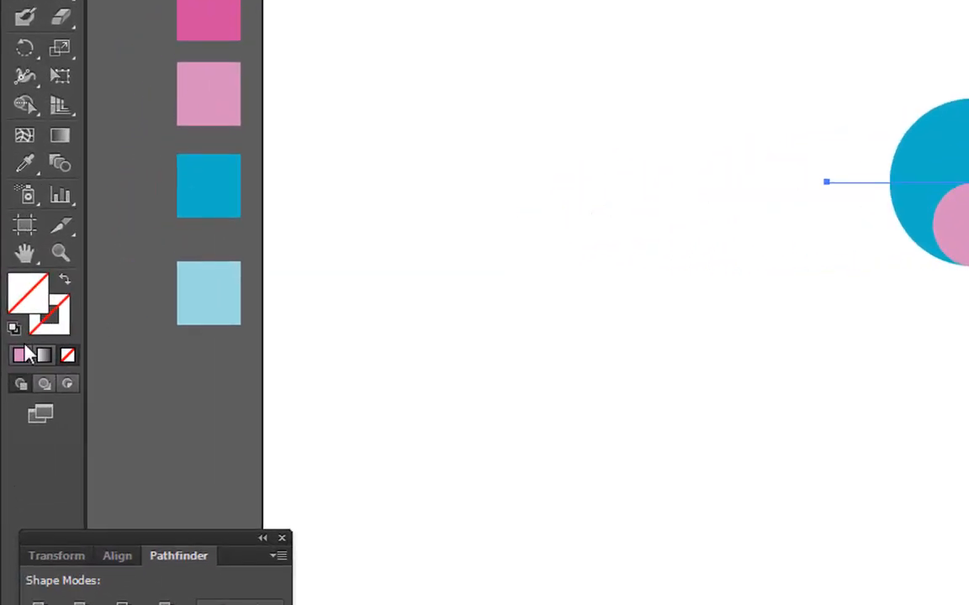
Give the line no fill and a light pink stroke of 8 pt
click(21, 354)
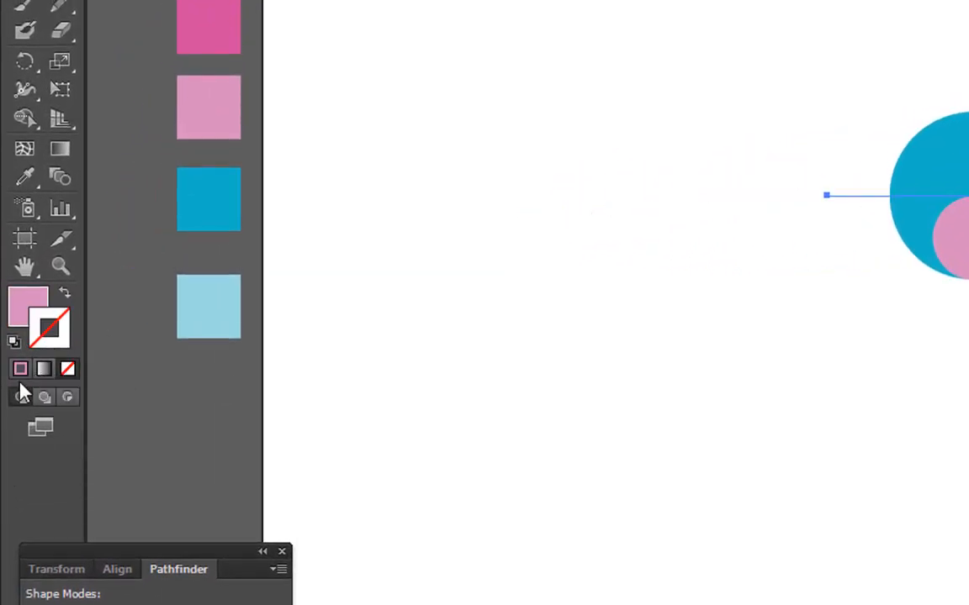
click(20, 368)
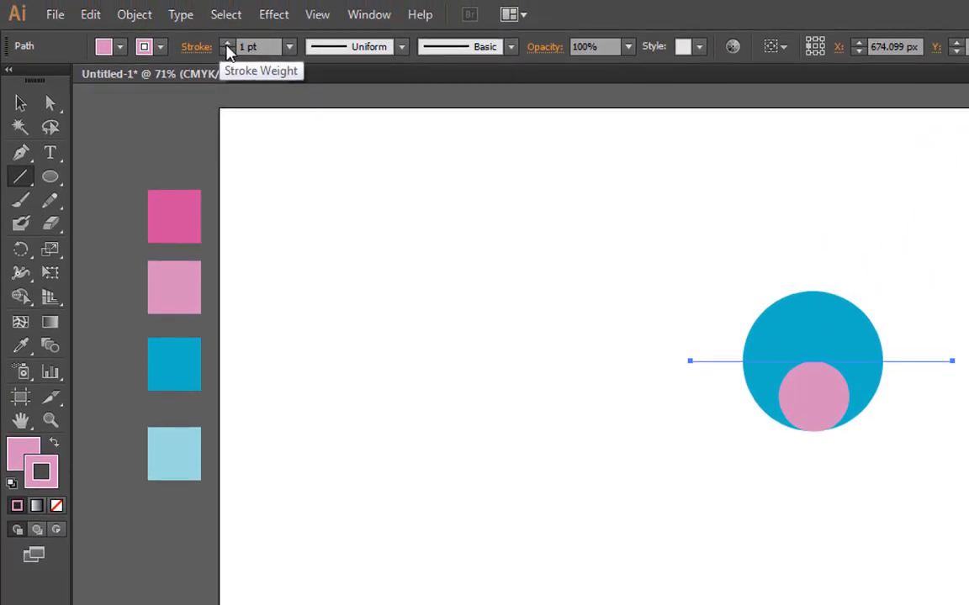
click(227, 43)
click(227, 43)
click(227, 43)
click(227, 44)
click(227, 44)
click(227, 44)
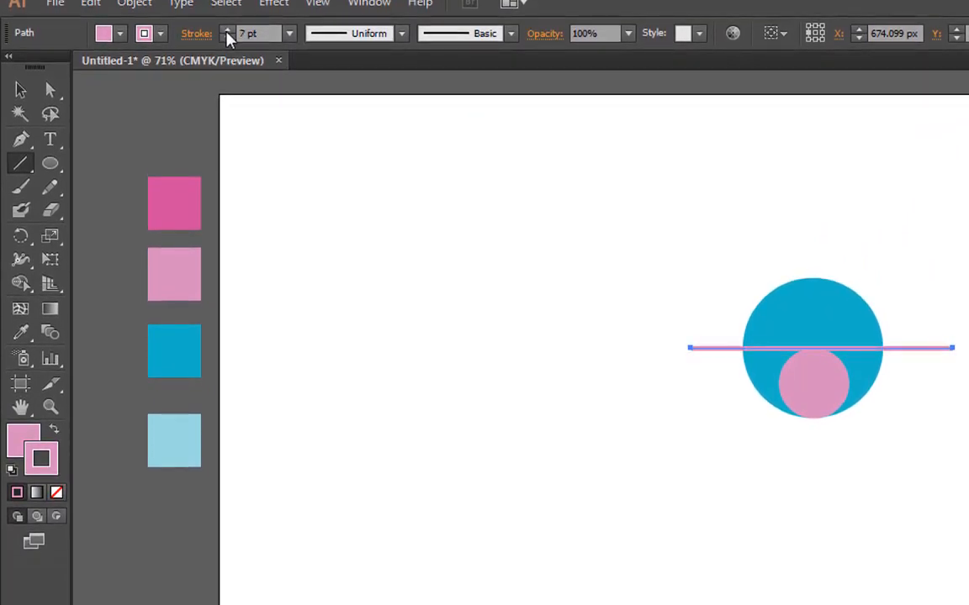
click(227, 31)
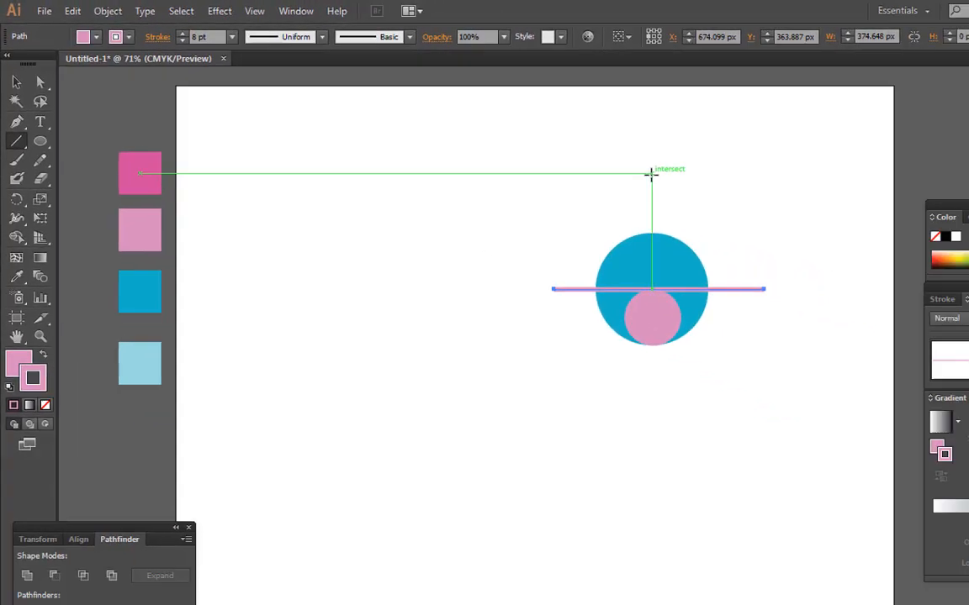
Draw a vertical line from above the circle down to the horizontal line's centre
drag(812, 204, 816, 298)
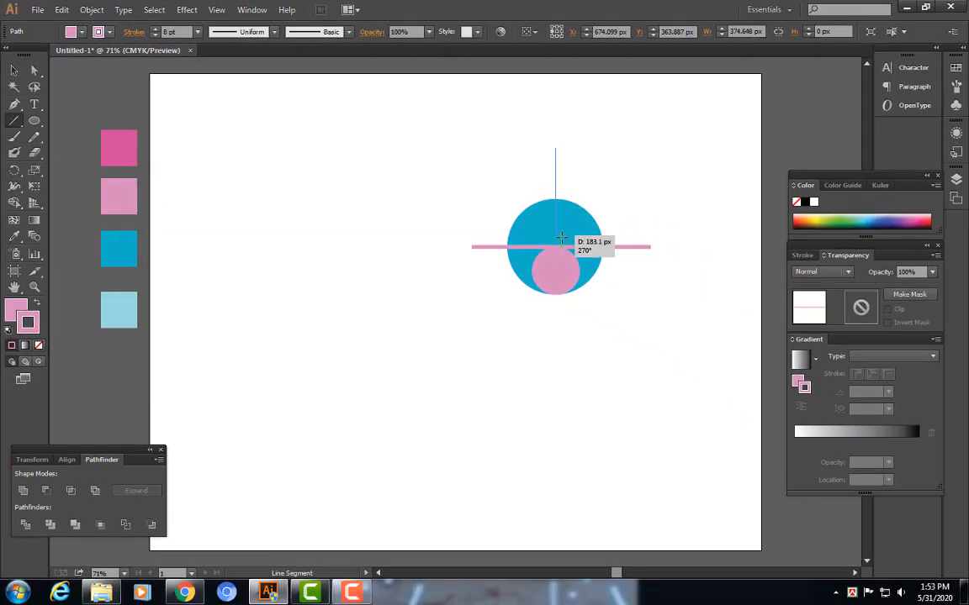
drag(561, 238, 562, 243)
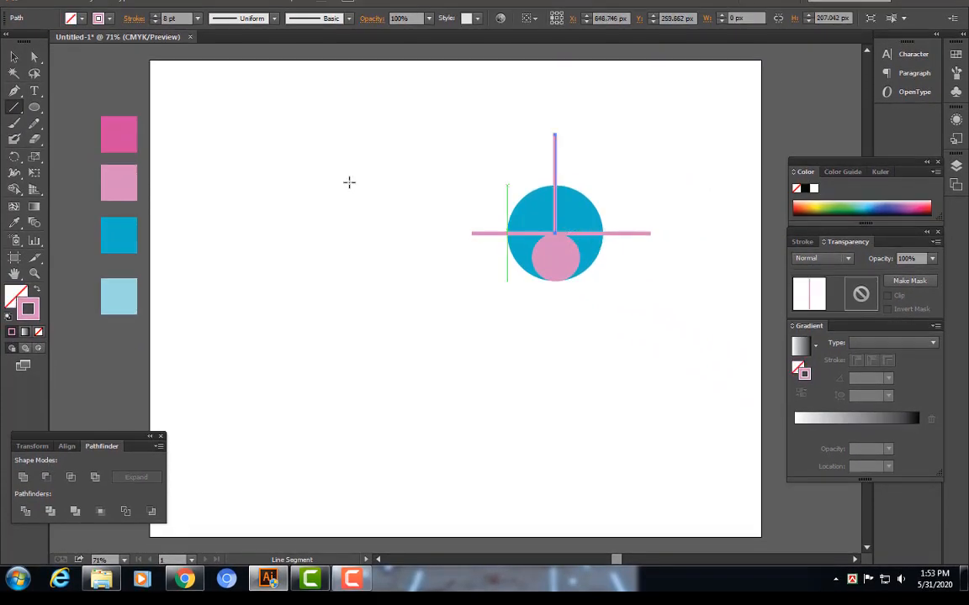
key(v)
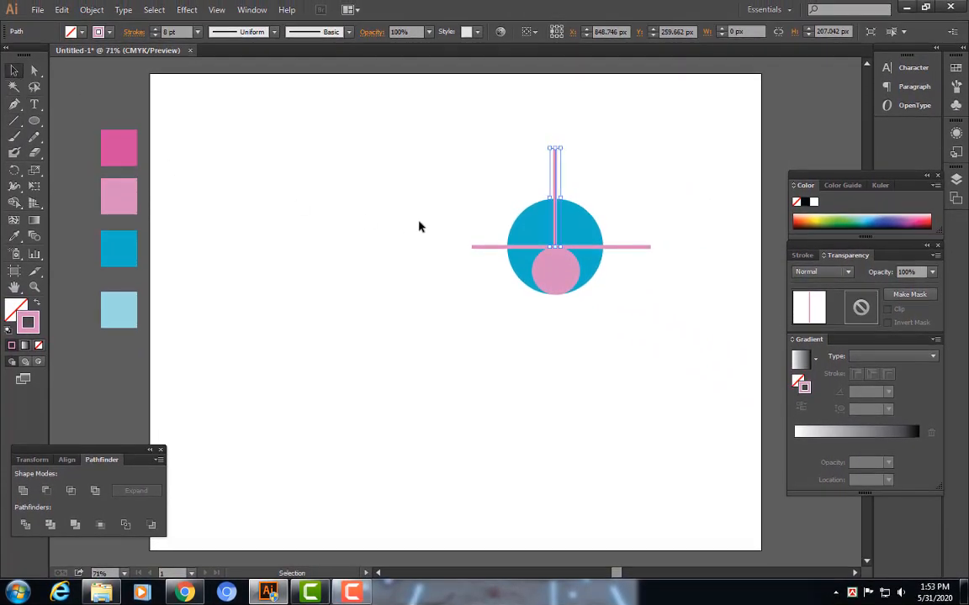
Select the circles and both lines and split them with the Pathfinder Divide command
drag(492, 222, 674, 392)
click(327, 469)
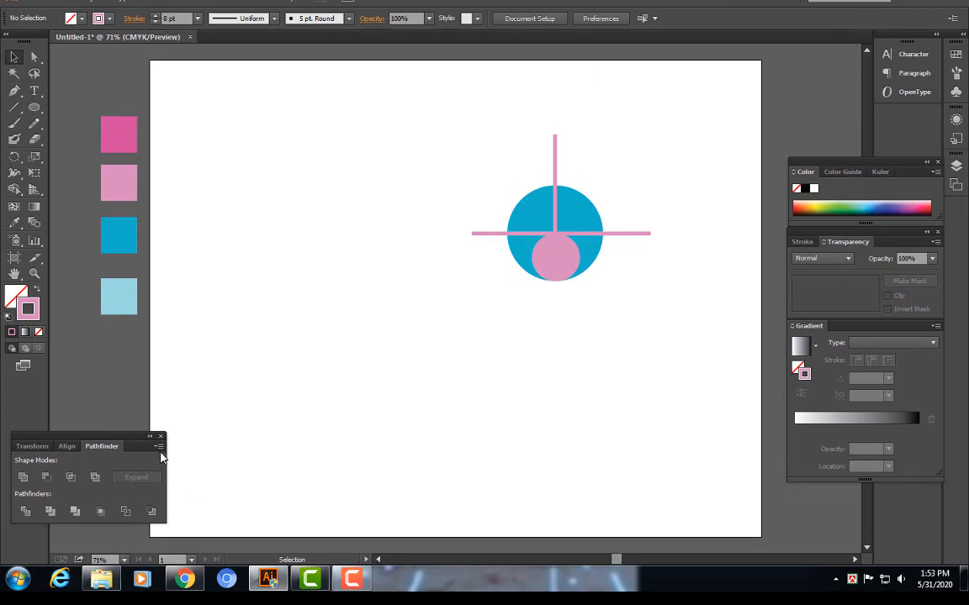
click(160, 435)
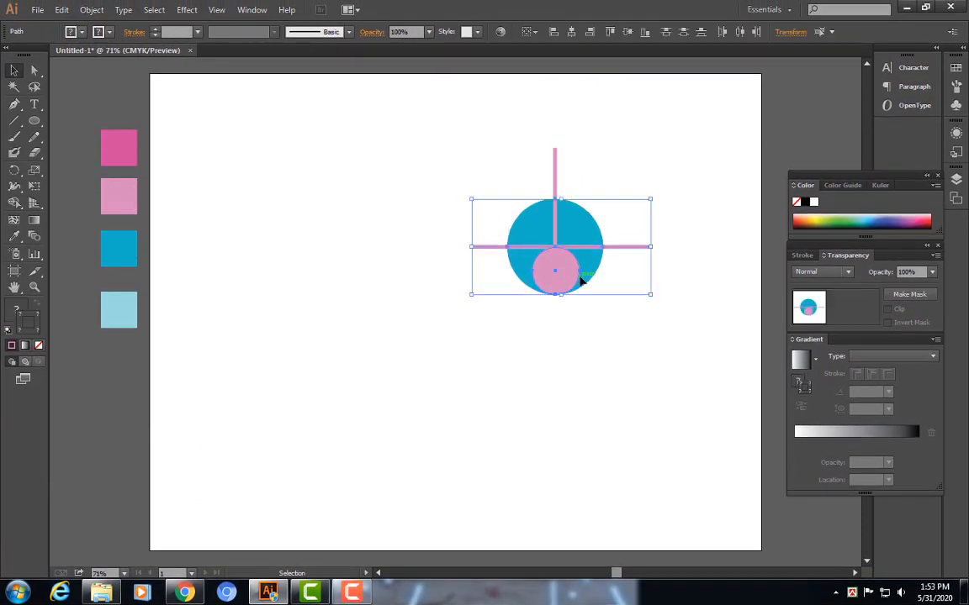
click(597, 357)
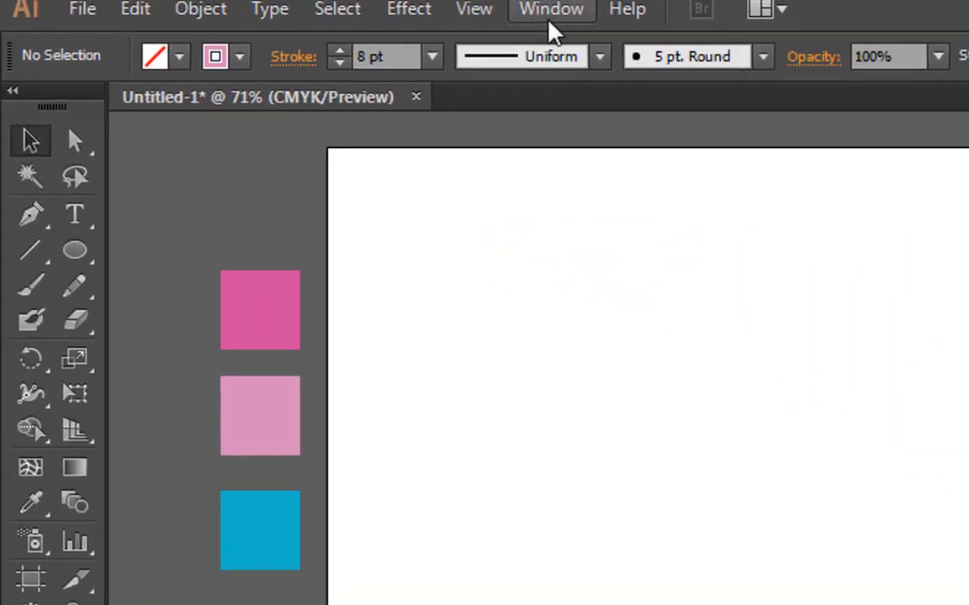
click(550, 24)
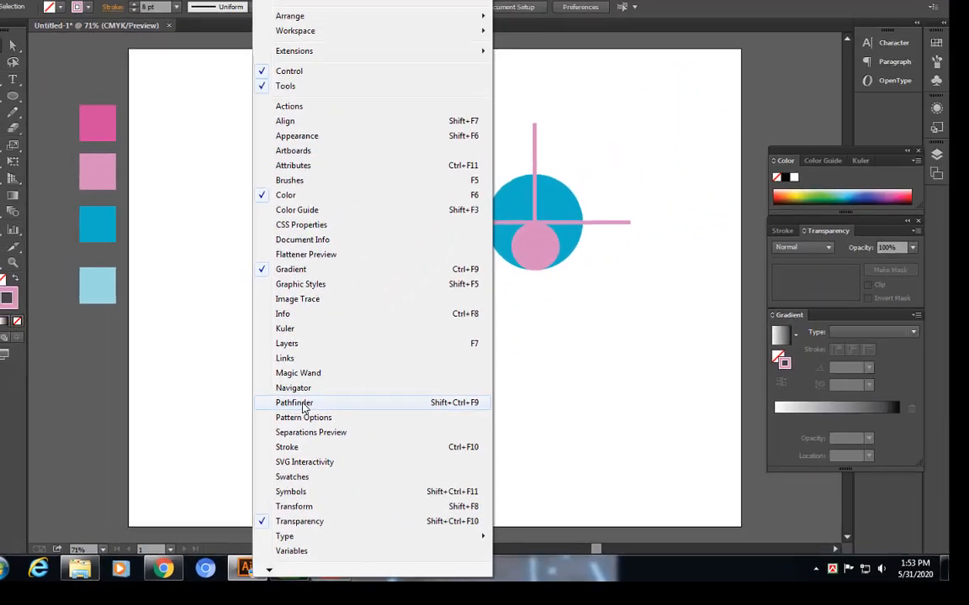
click(304, 407)
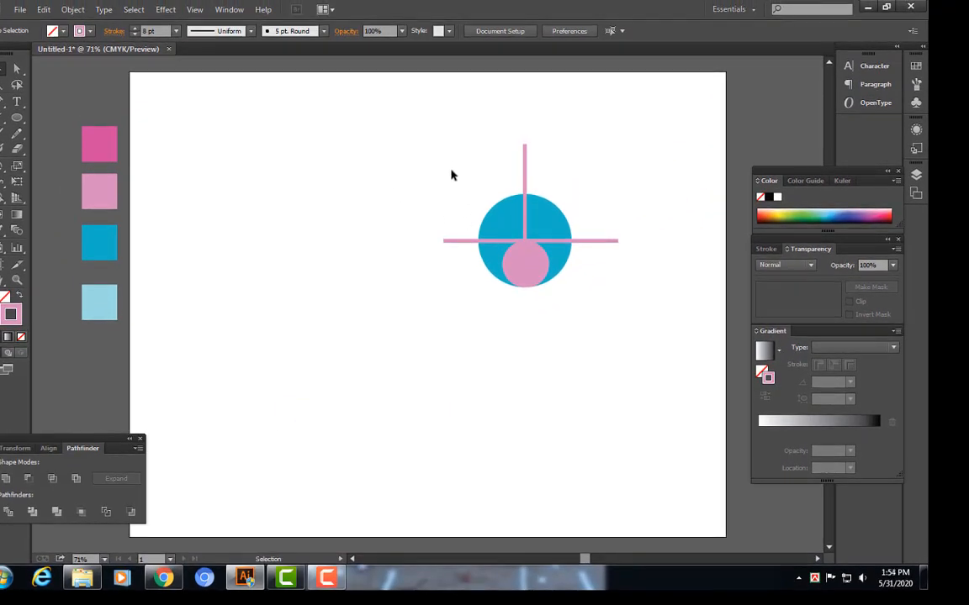
drag(443, 140, 584, 292)
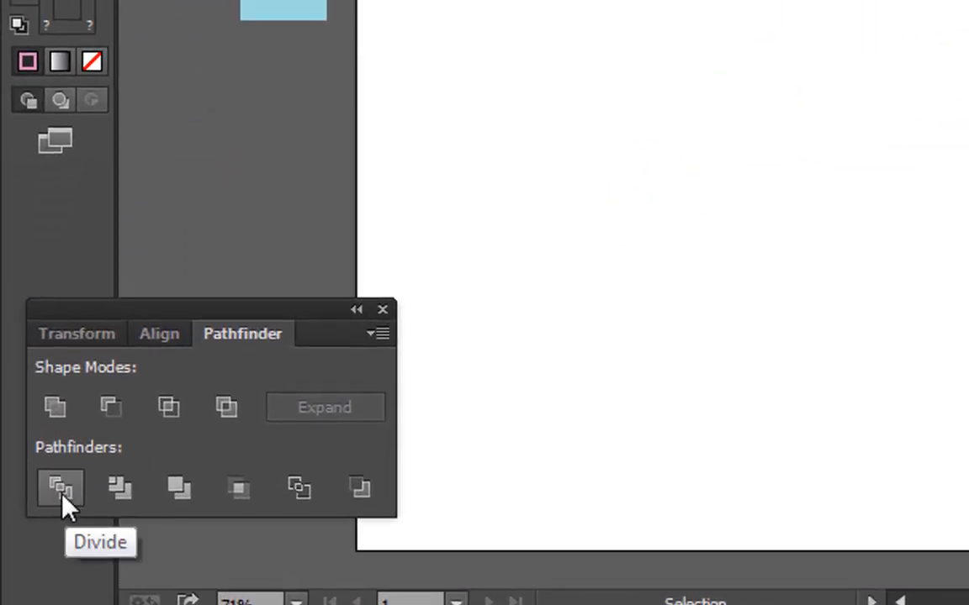
click(60, 489)
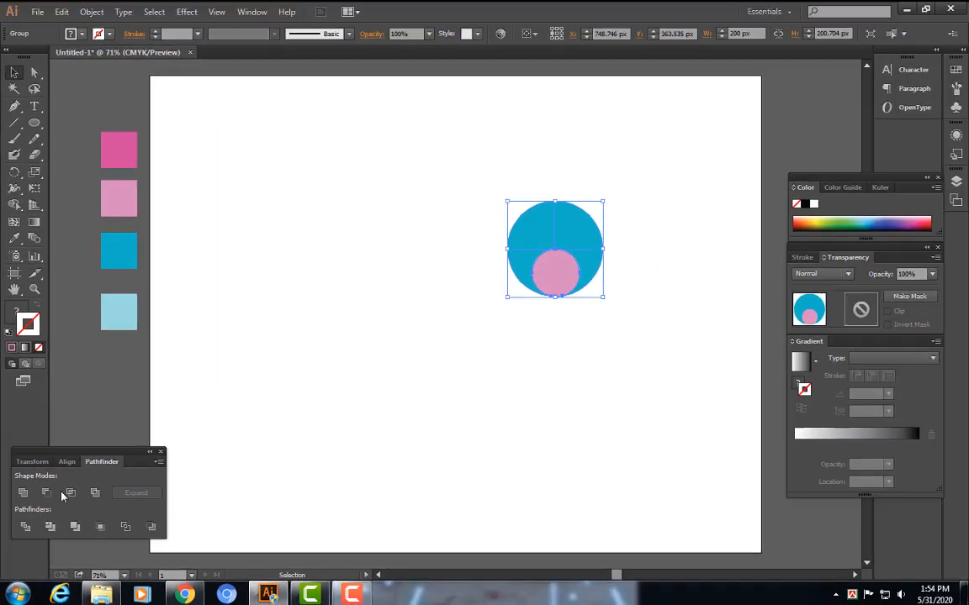
Ungroup the divided shapes
drag(473, 188, 626, 335)
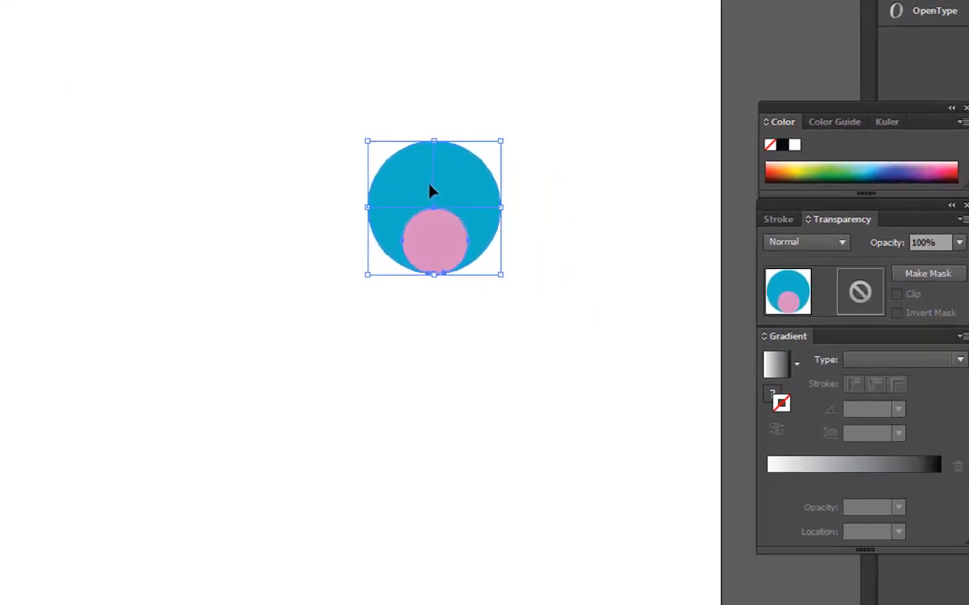
right_click(441, 193)
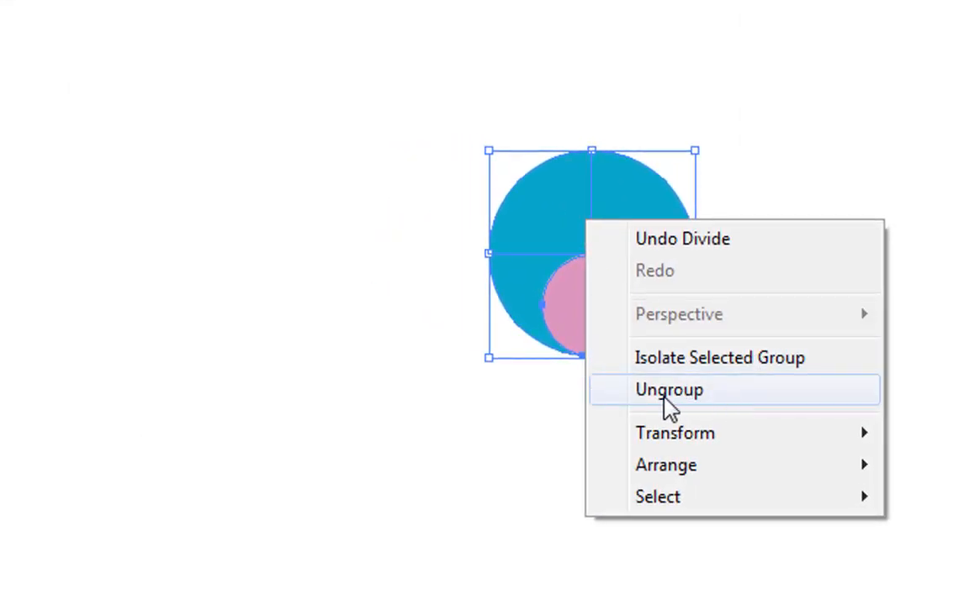
click(668, 391)
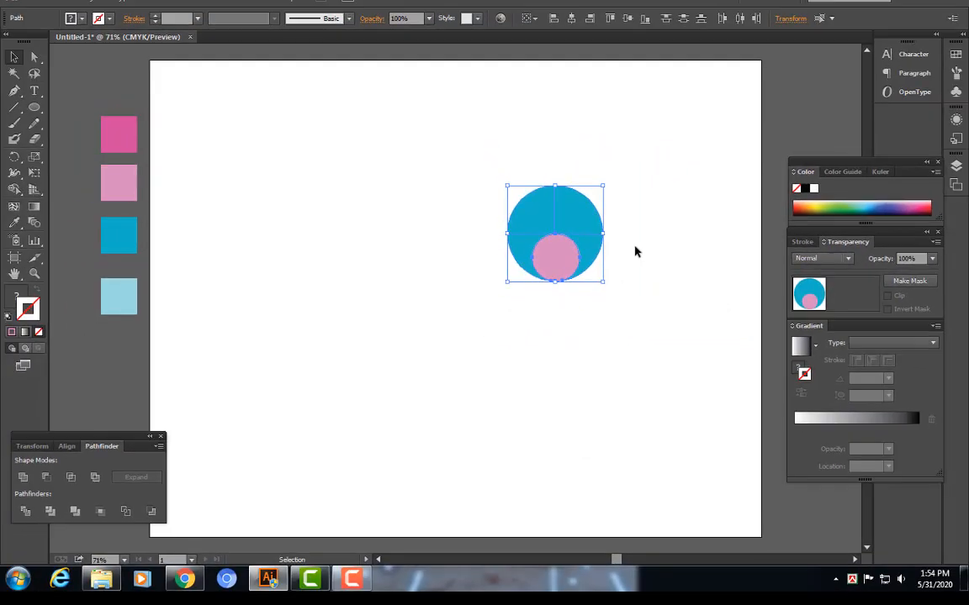
Delete the upper half of the large blue circle
click(567, 215)
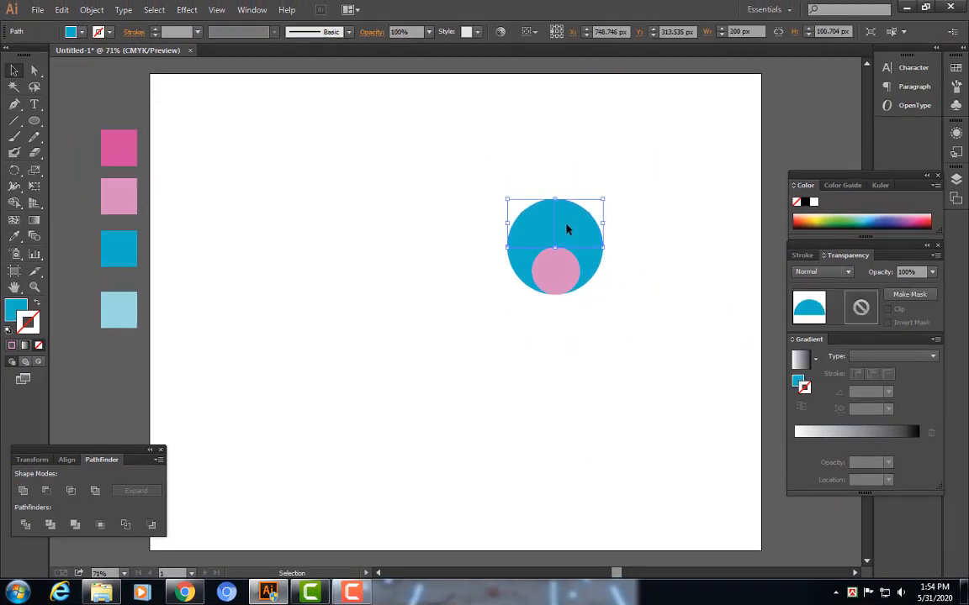
right_click(567, 225)
click(521, 286)
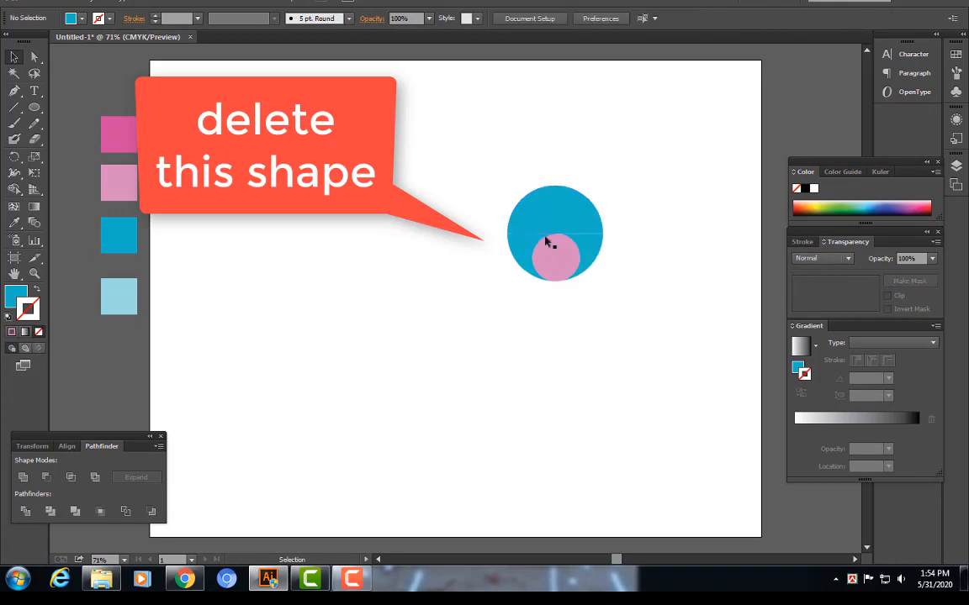
click(573, 216)
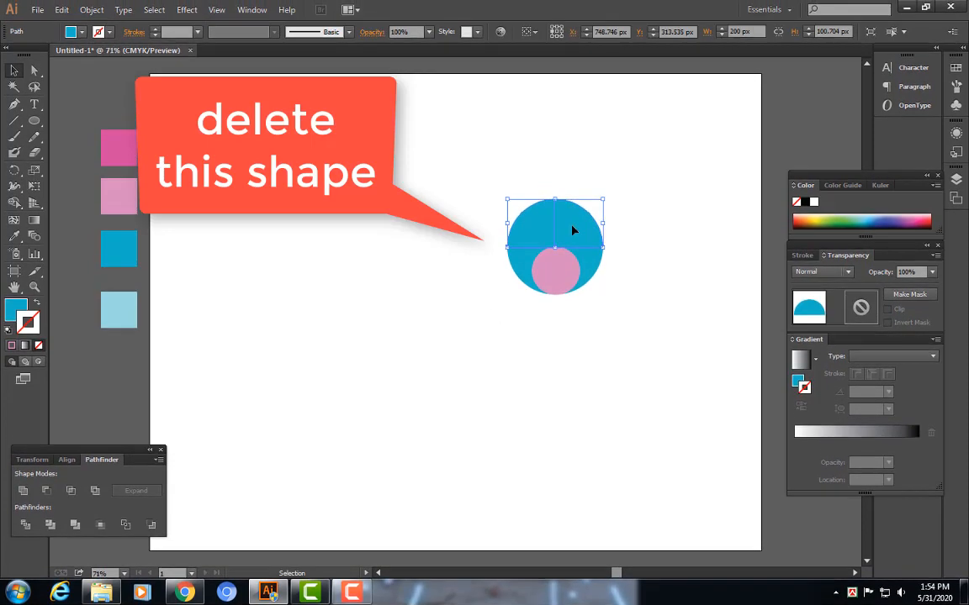
key(Delete)
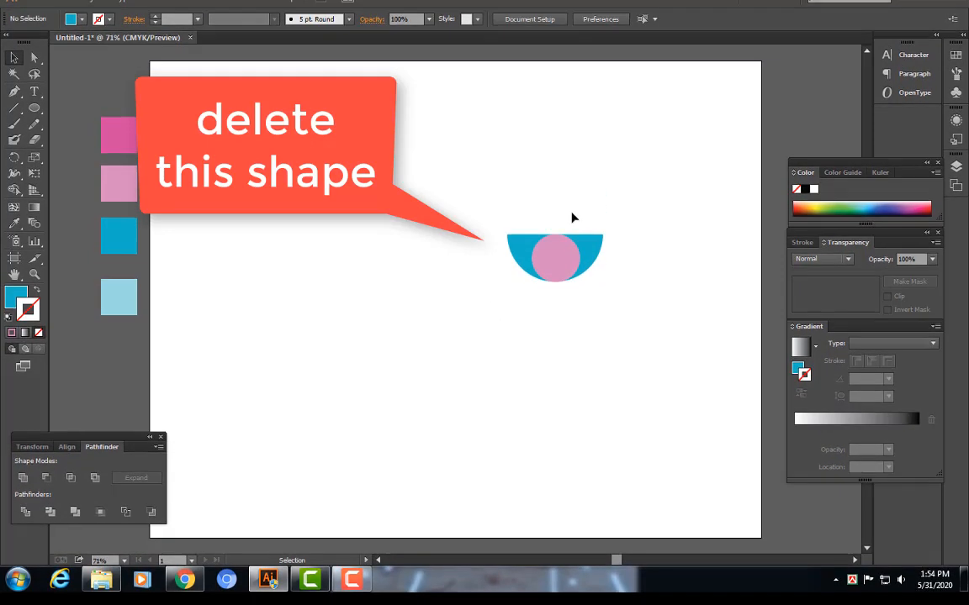
Delete the lower-right quarter of the large blue circle
click(594, 259)
key(Delete)
Delete the upper-right anchor point of the blue quarter and adjust its inner curve handle to form a leaf shape
key(ctrl+plus)
key(ctrl+plus)
drag(507, 229, 244, 265)
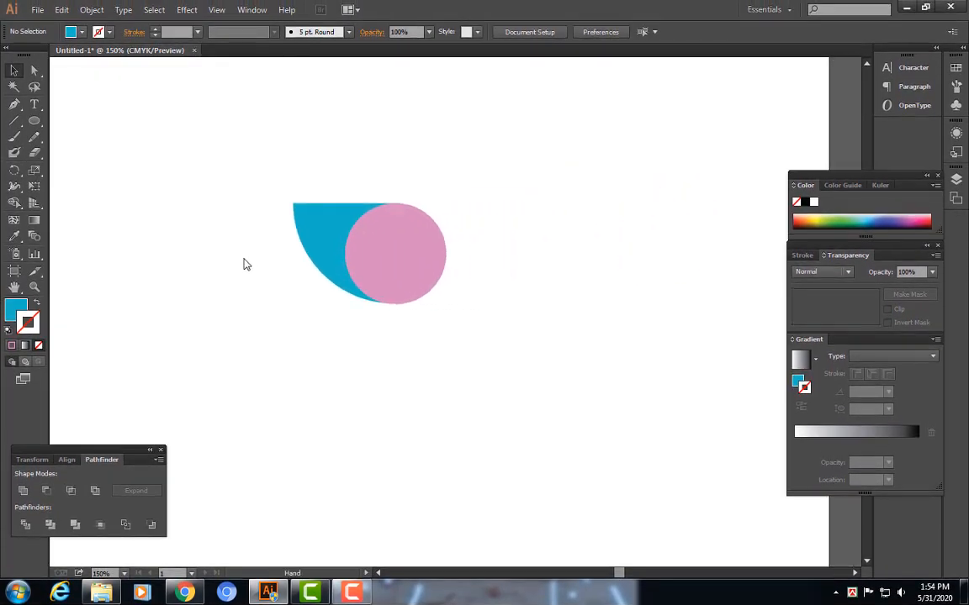
click(324, 226)
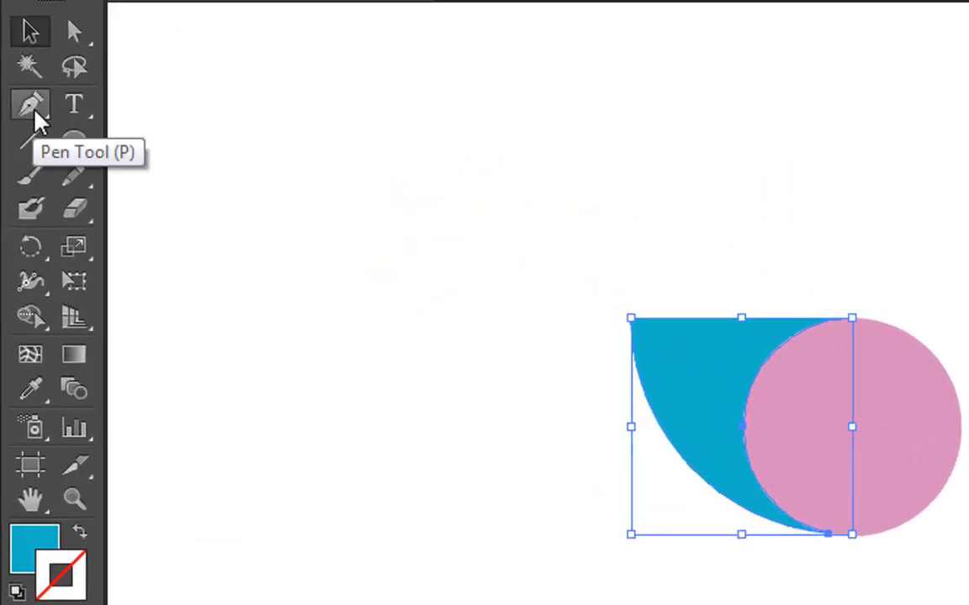
click(29, 102)
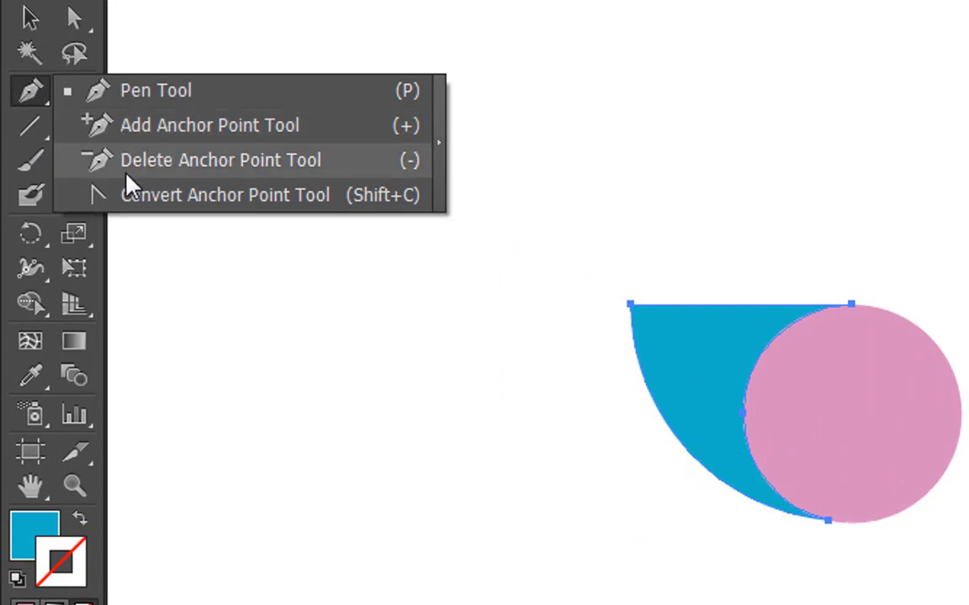
click(172, 175)
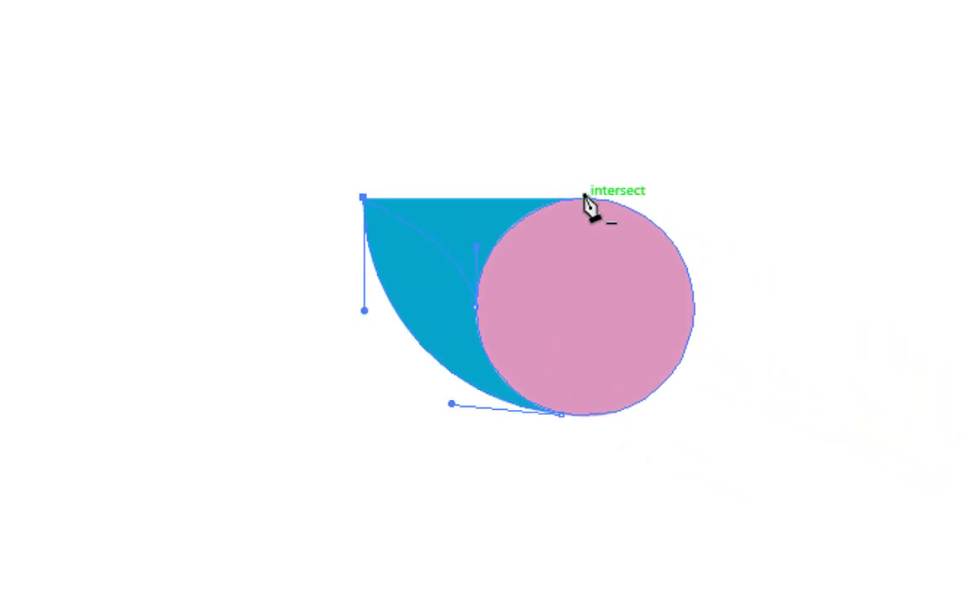
click(586, 199)
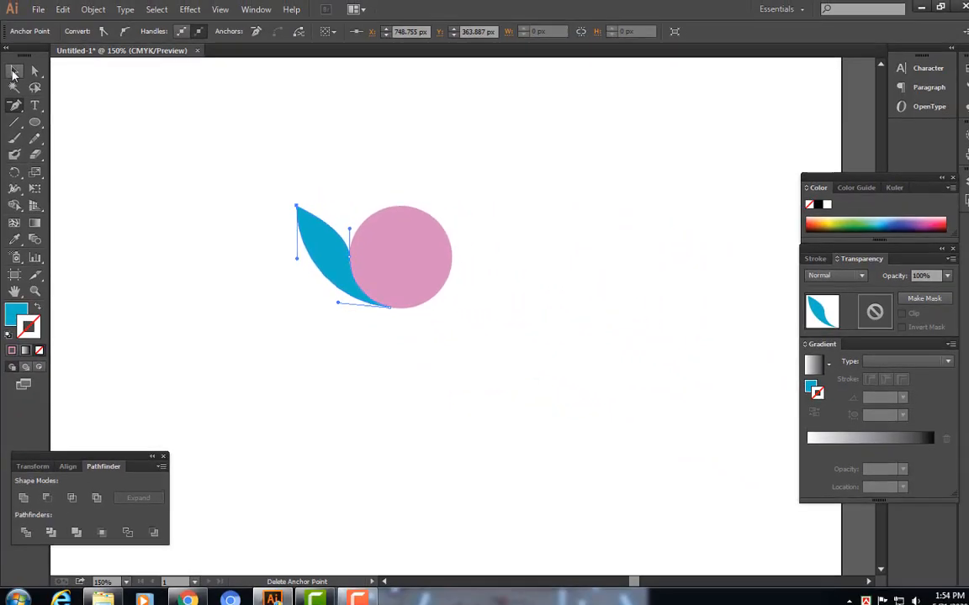
click(13, 74)
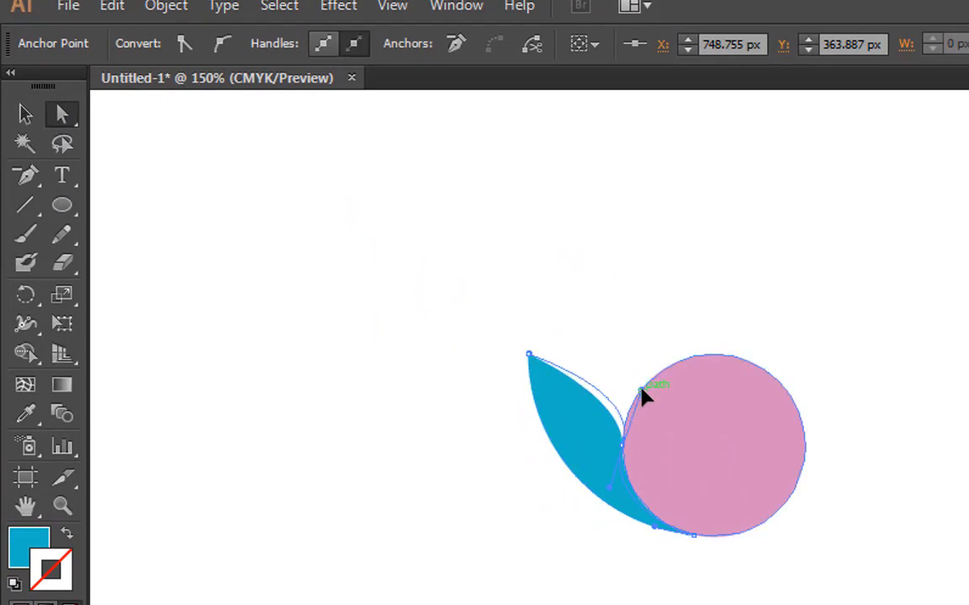
drag(642, 390, 622, 367)
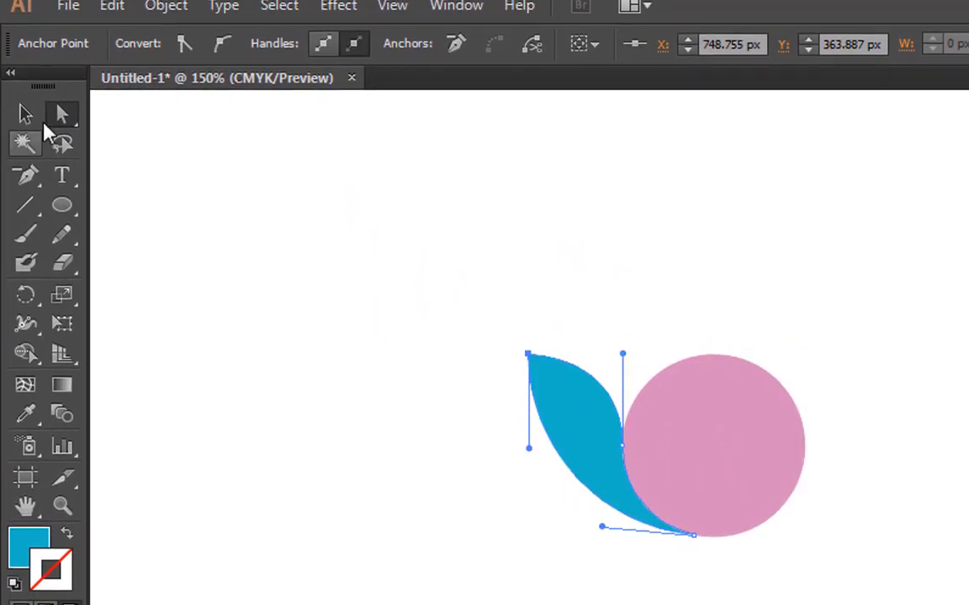
Rotate a copy of the leaf around the pink circle's centre and repeat the transformation twice to fan out more leaves
click(32, 120)
click(266, 218)
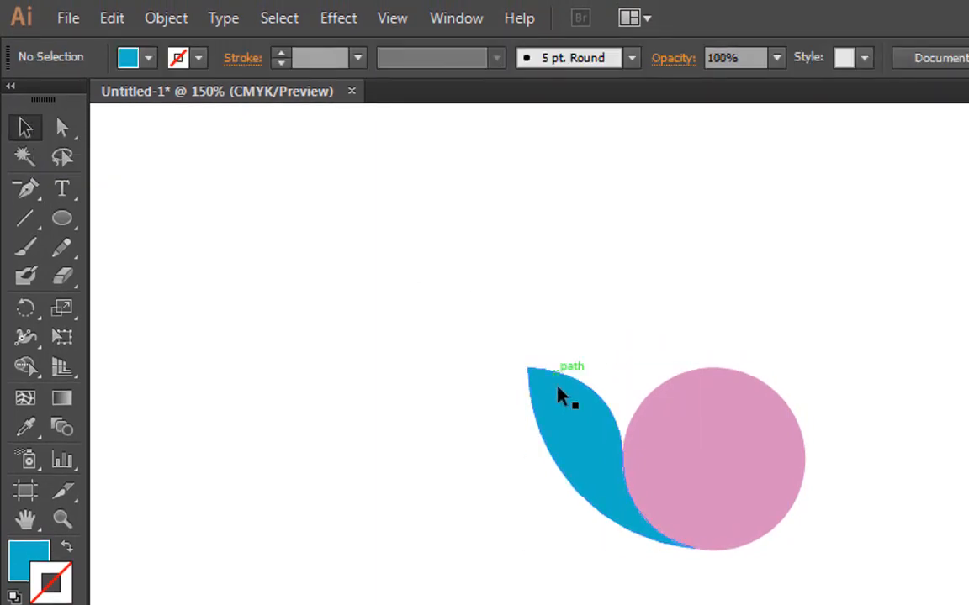
click(572, 427)
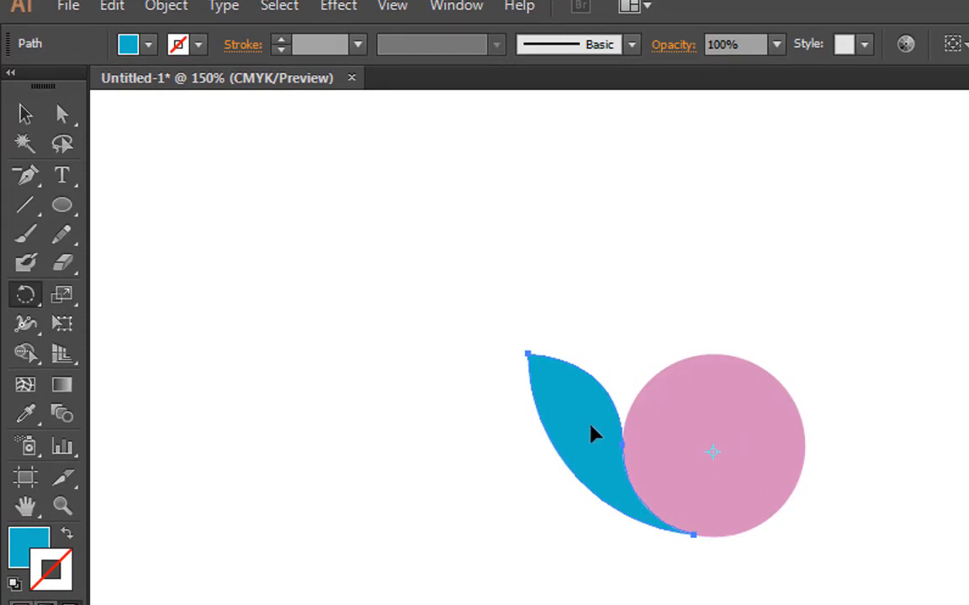
drag(579, 429, 597, 393)
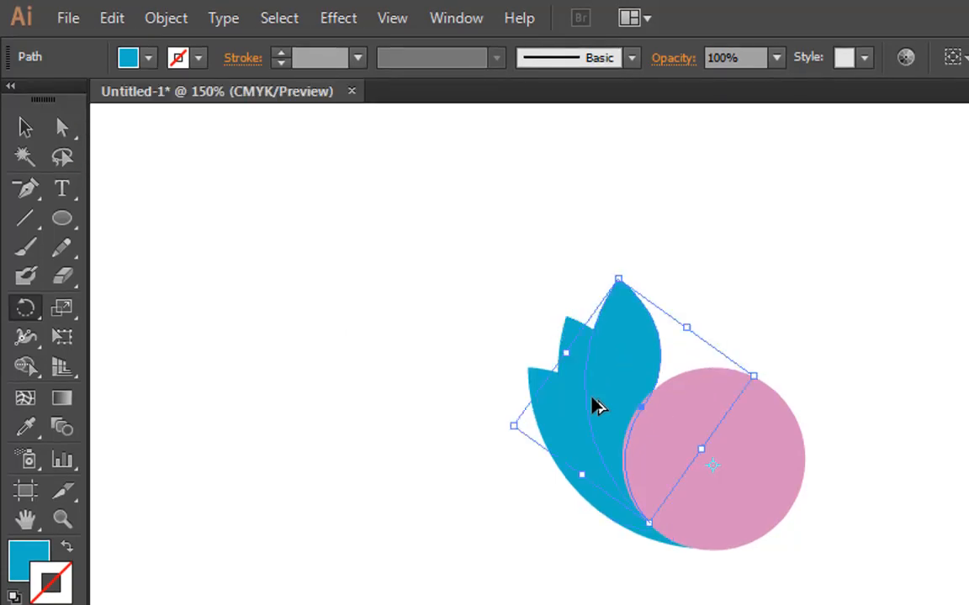
key(ctrl+d)
key(ctrl+d)
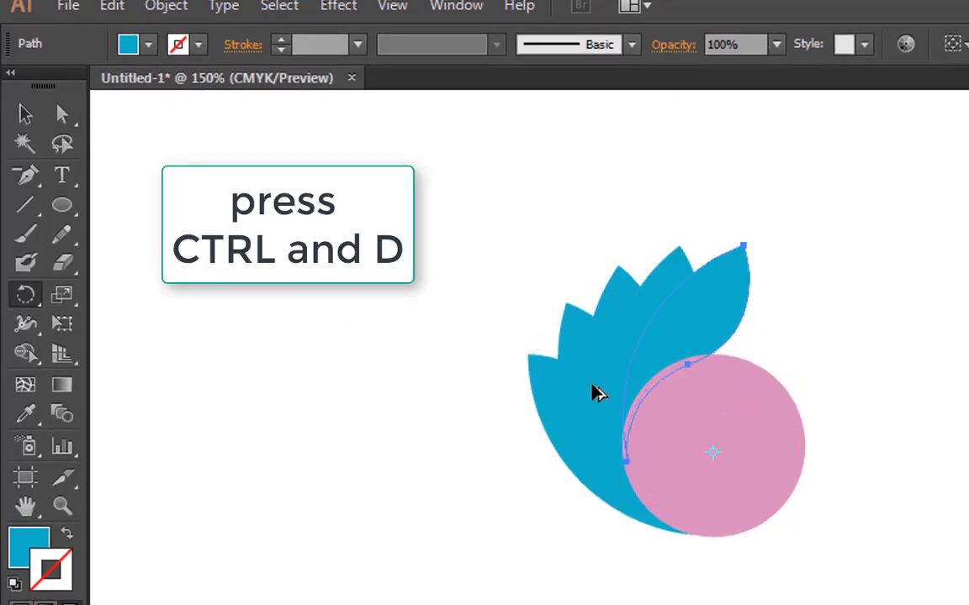
Delete the pink circle
click(25, 116)
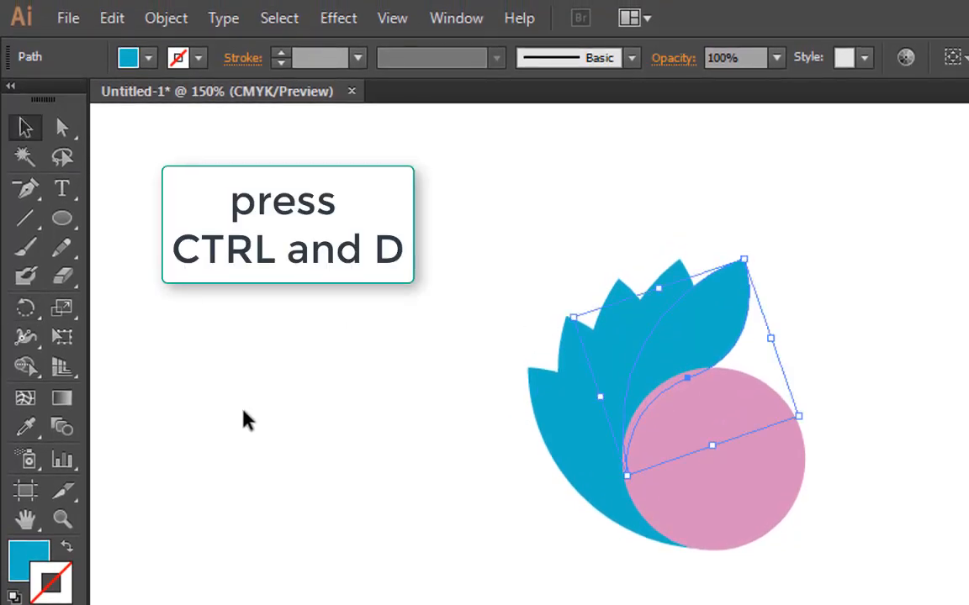
click(244, 421)
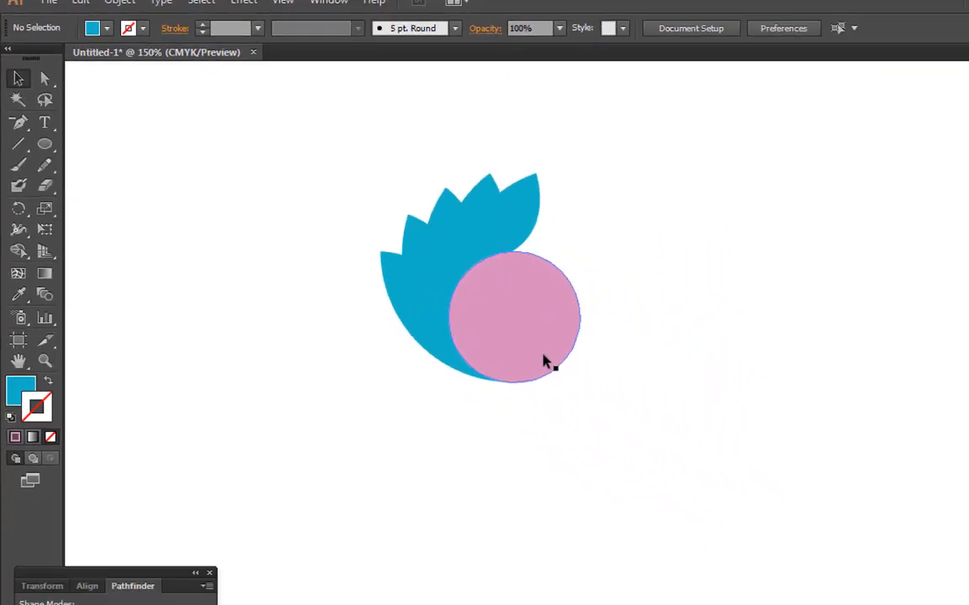
click(543, 361)
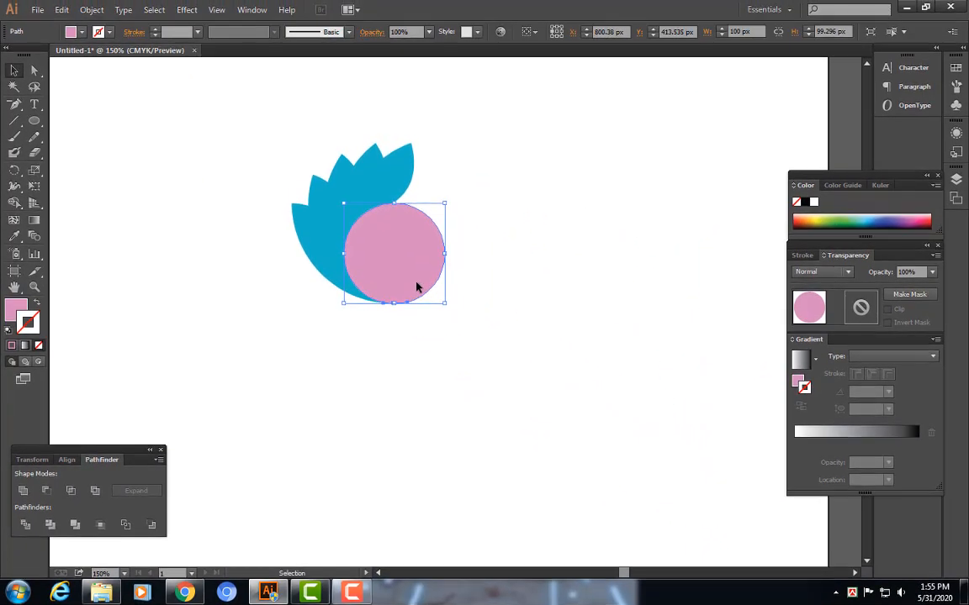
key(Delete)
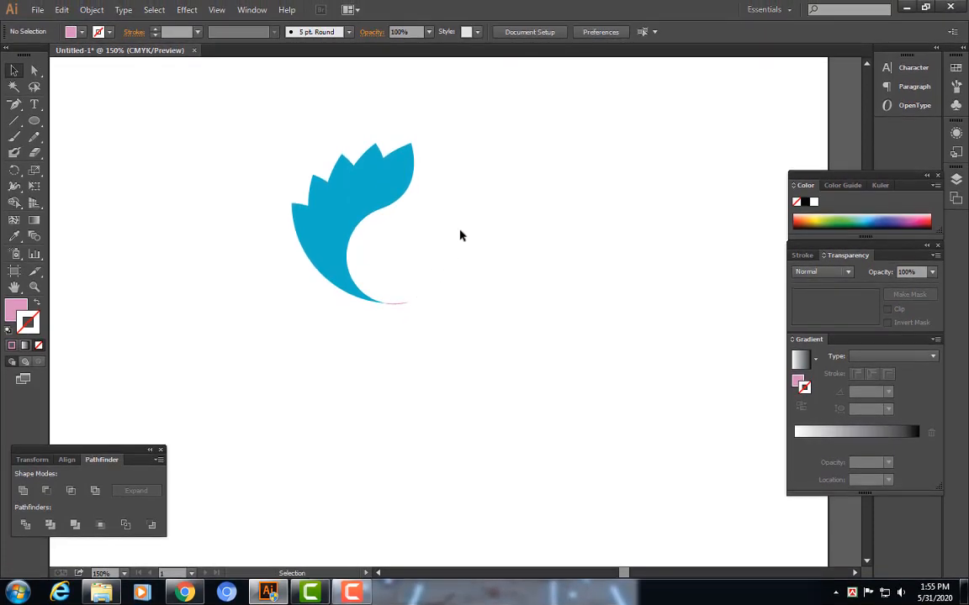
Split the overlapping leaves with Pathfinder Divide and ungroup the resulting pieces
key(ctrl+minus)
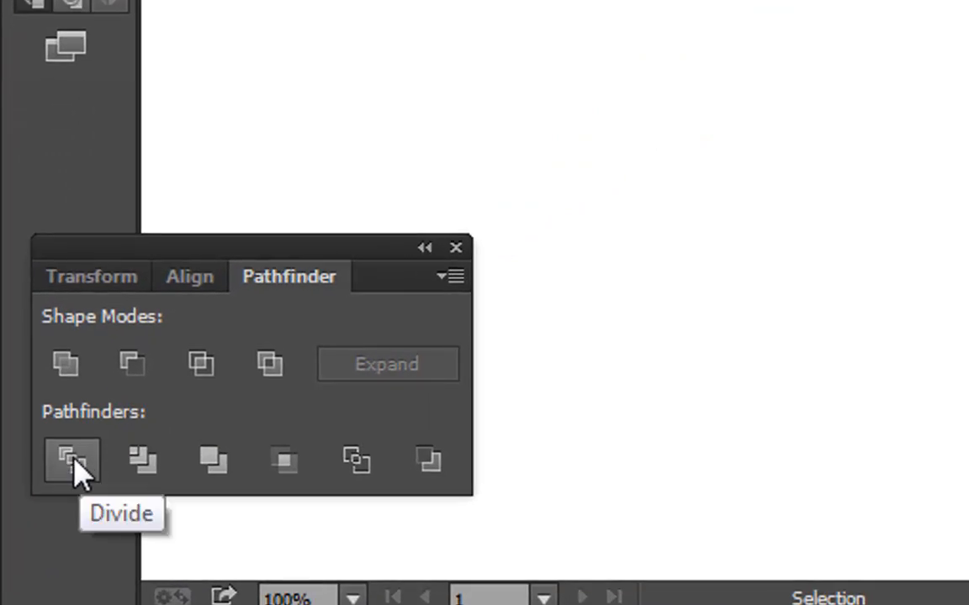
click(76, 466)
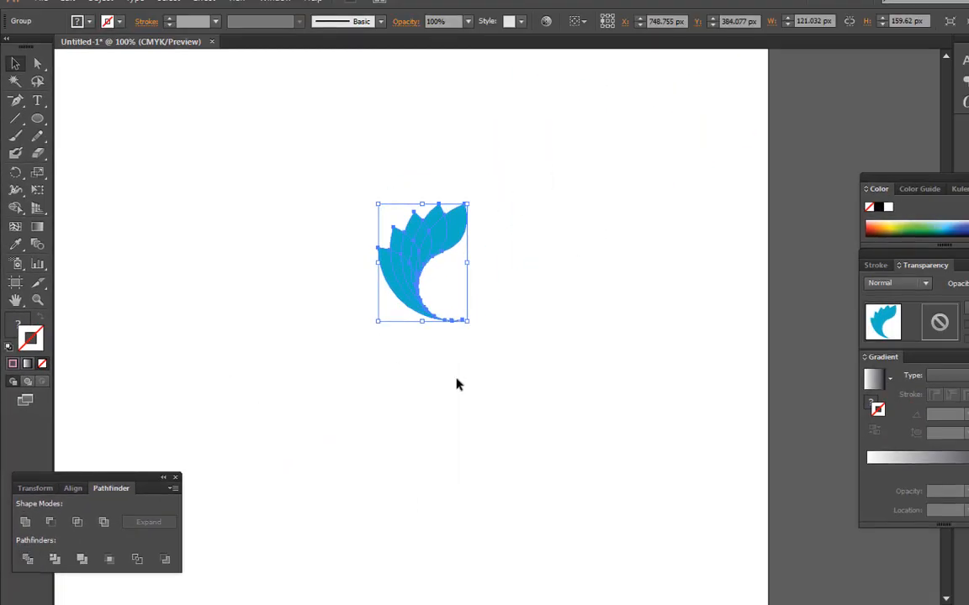
click(457, 379)
drag(465, 175, 573, 369)
right_click(446, 243)
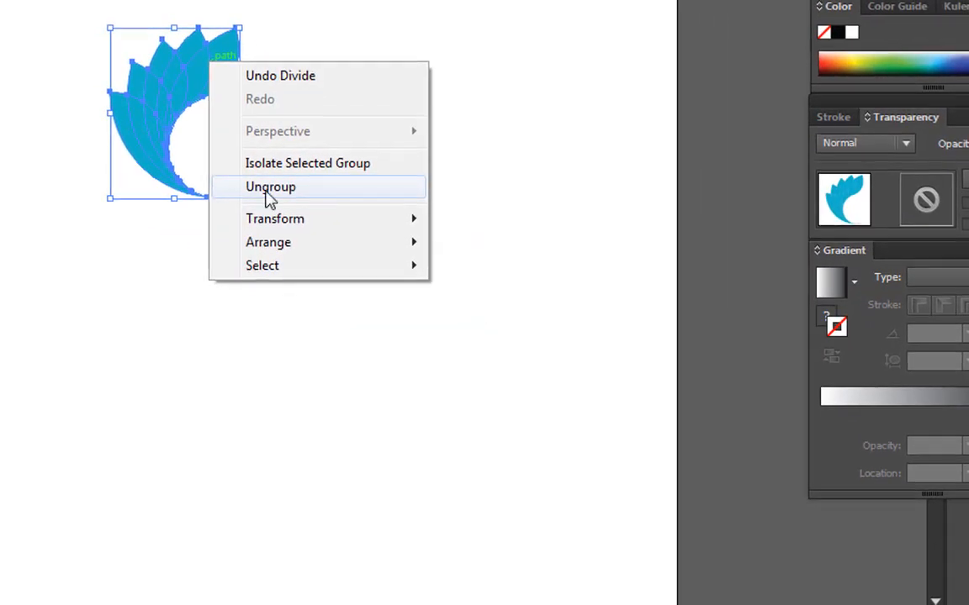
click(267, 193)
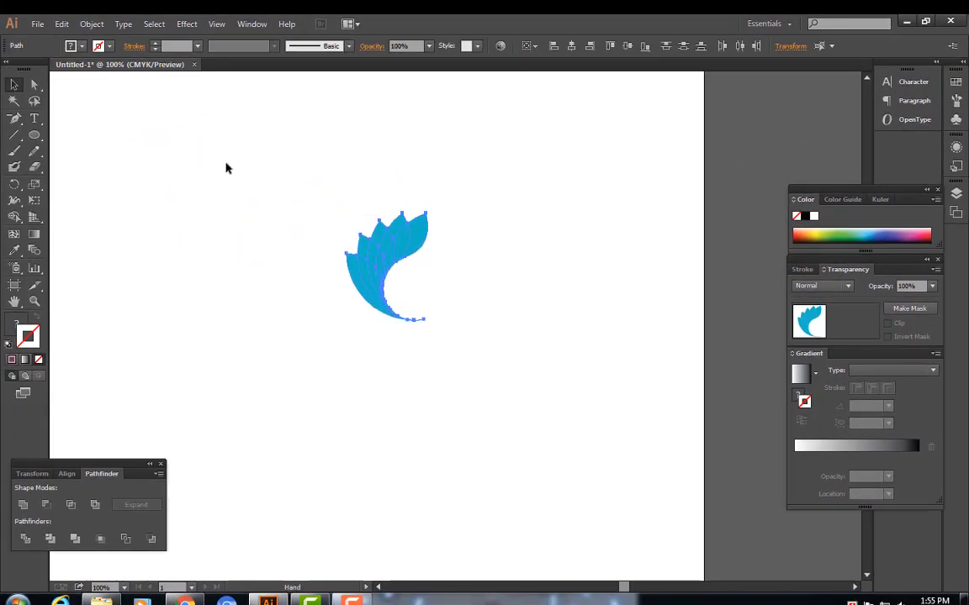
Move the four colour swatches closer to the leaf illustration
drag(226, 168, 491, 183)
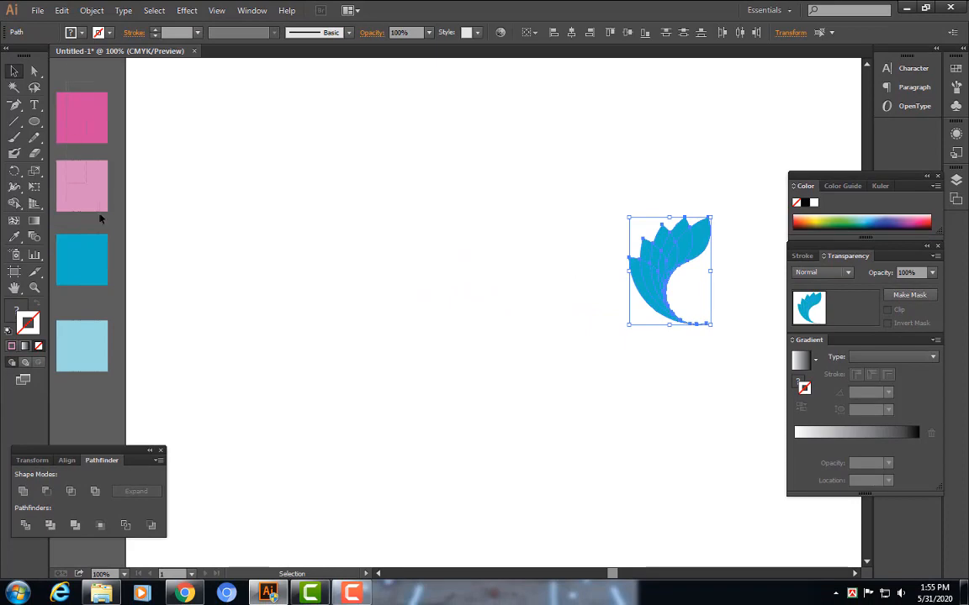
click(88, 191)
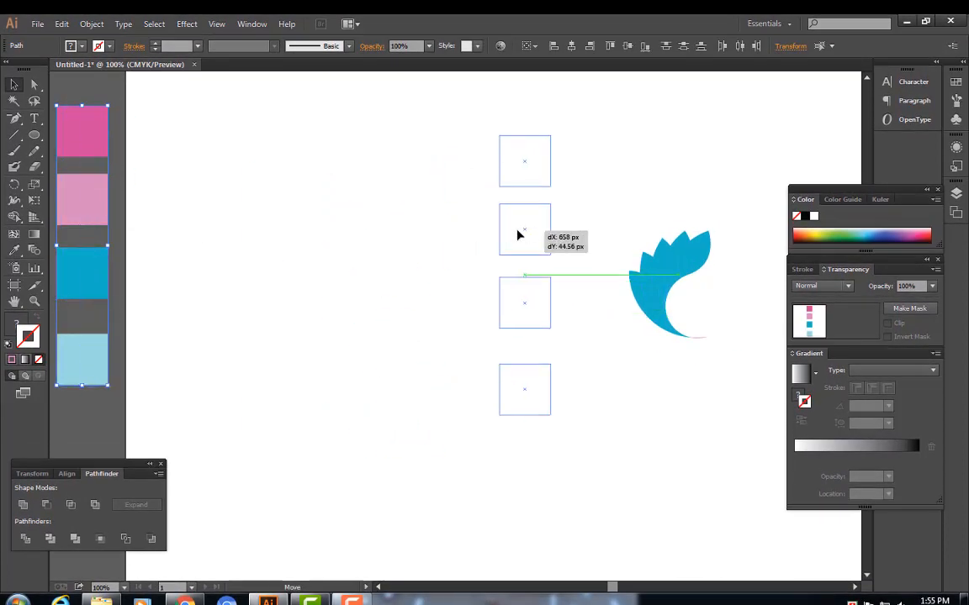
drag(517, 235, 517, 235)
drag(715, 370, 473, 369)
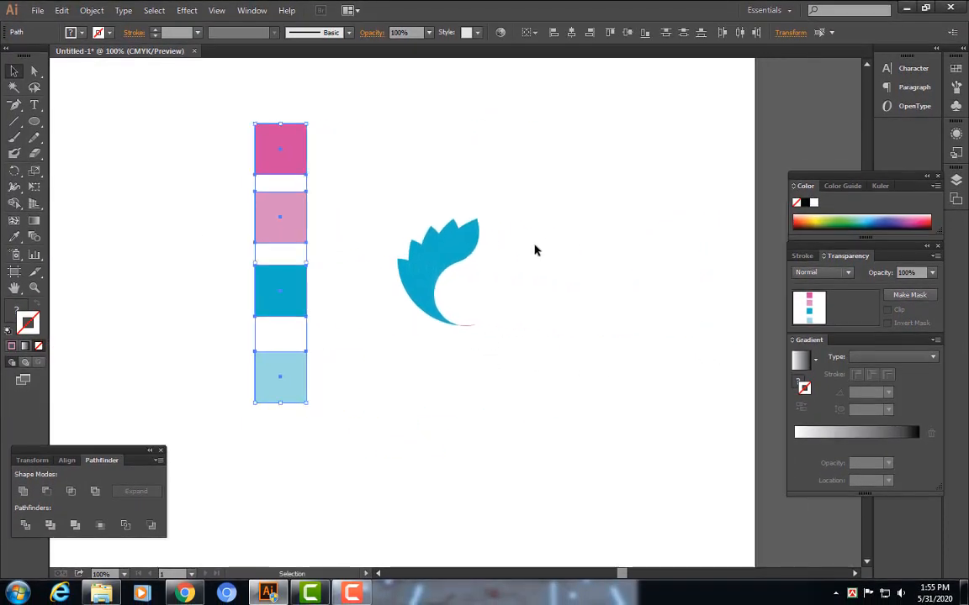
Recolor the upper leaf pieces by sampling the dark pink, light pink and light blue swatches with the Eyedropper
click(535, 249)
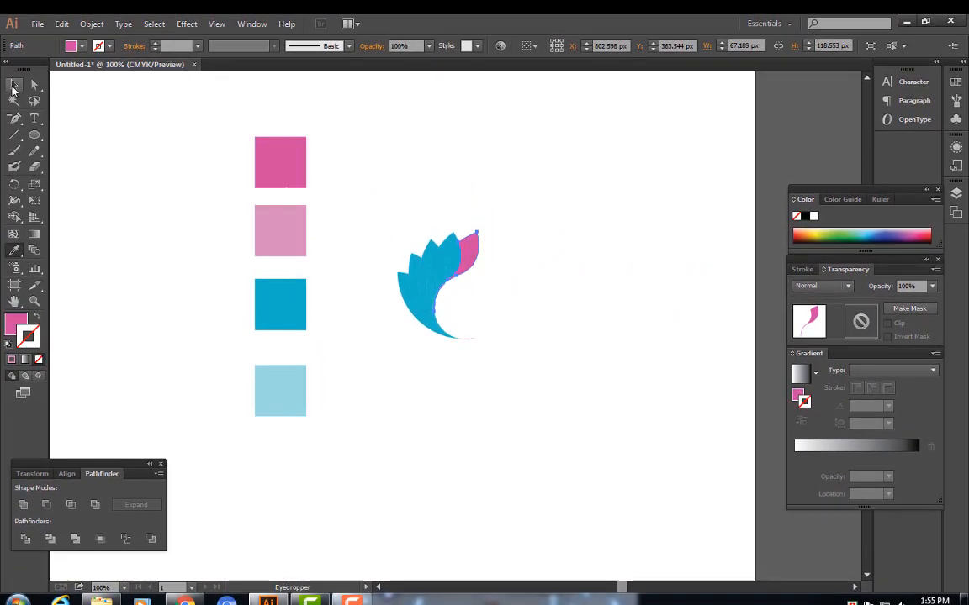
click(15, 85)
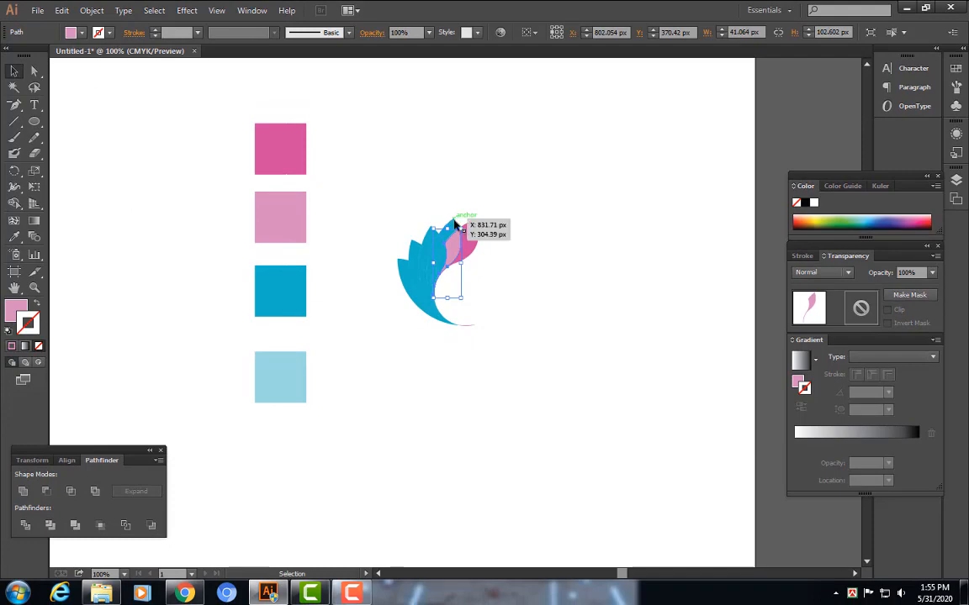
click(454, 225)
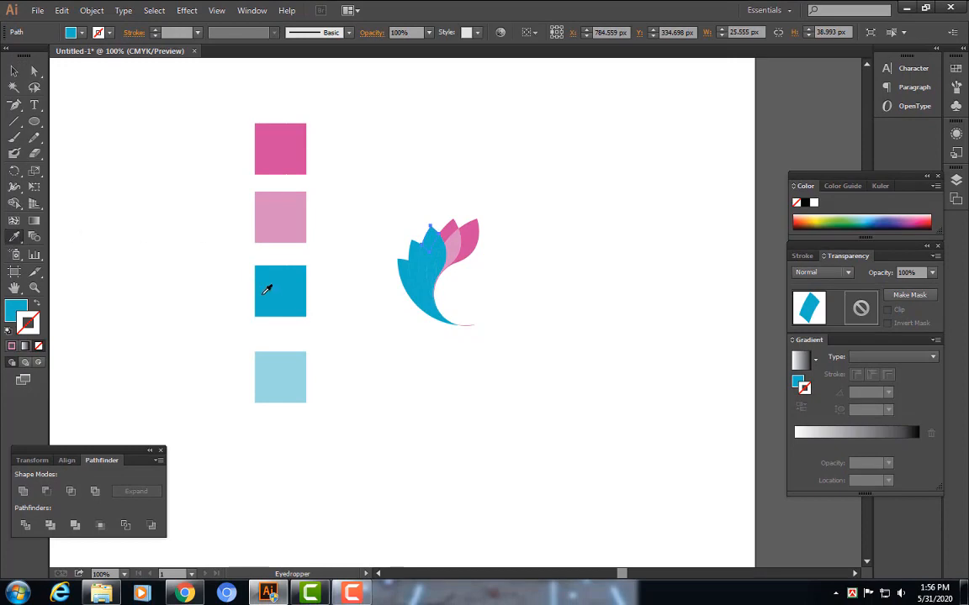
click(282, 372)
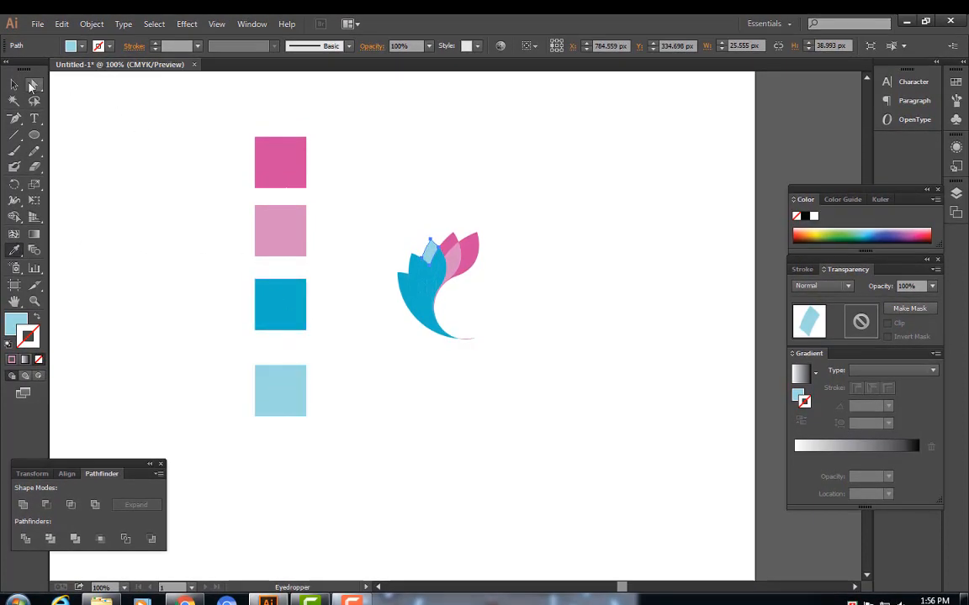
Fill a narrow leaf overlap piece with the light blue swatch colour and delete the tiny sliver at the leaf base
click(15, 85)
click(421, 380)
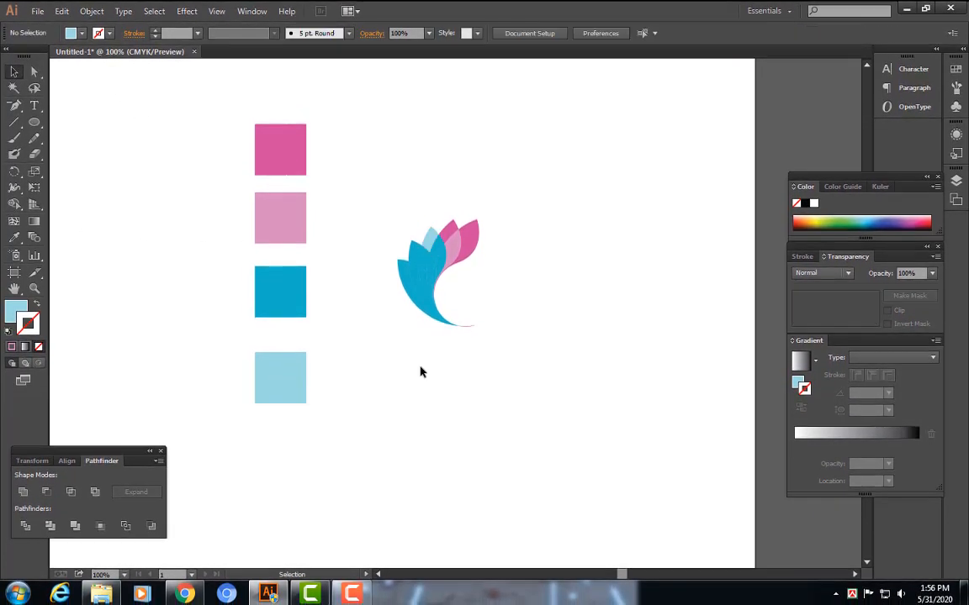
click(438, 250)
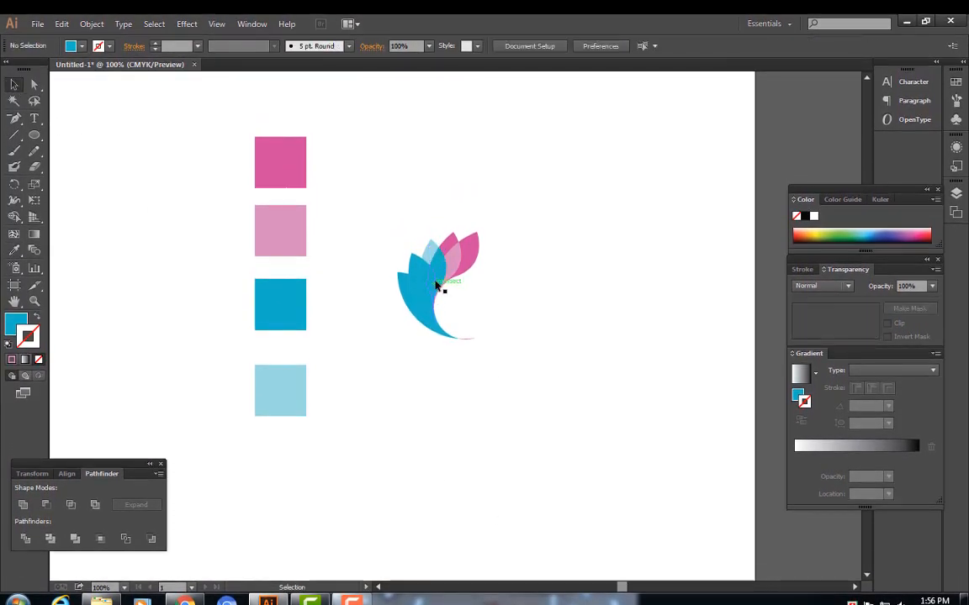
click(441, 280)
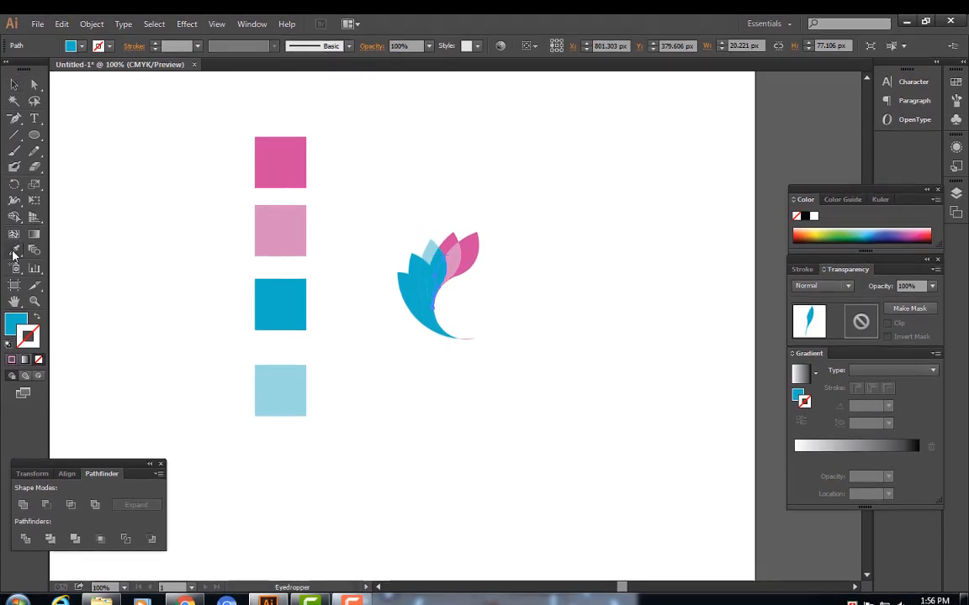
click(284, 389)
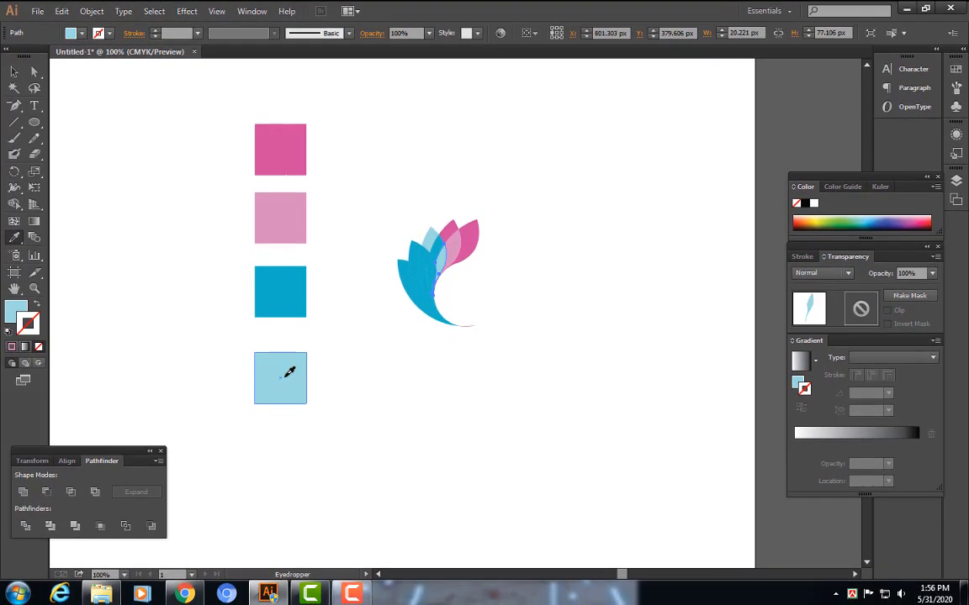
click(13, 72)
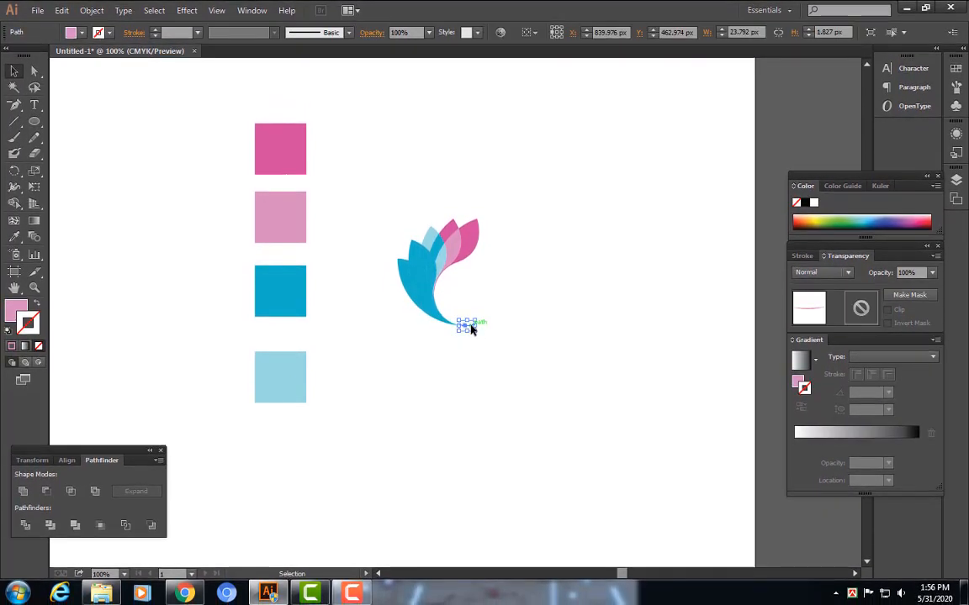
key(Delete)
Recolor two lower leaf pieces with the dark pink swatch colour using the Eyedropper
click(413, 266)
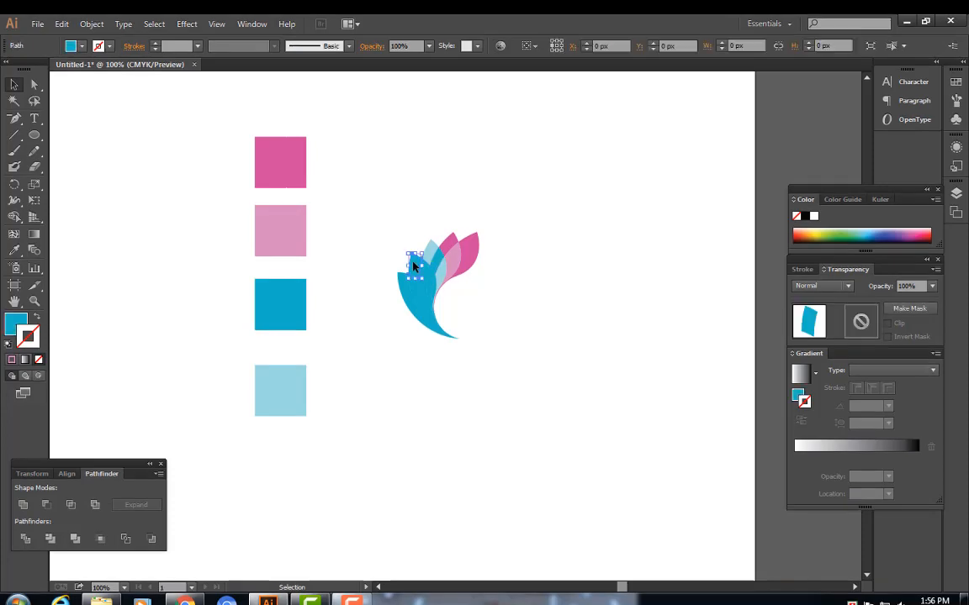
click(292, 148)
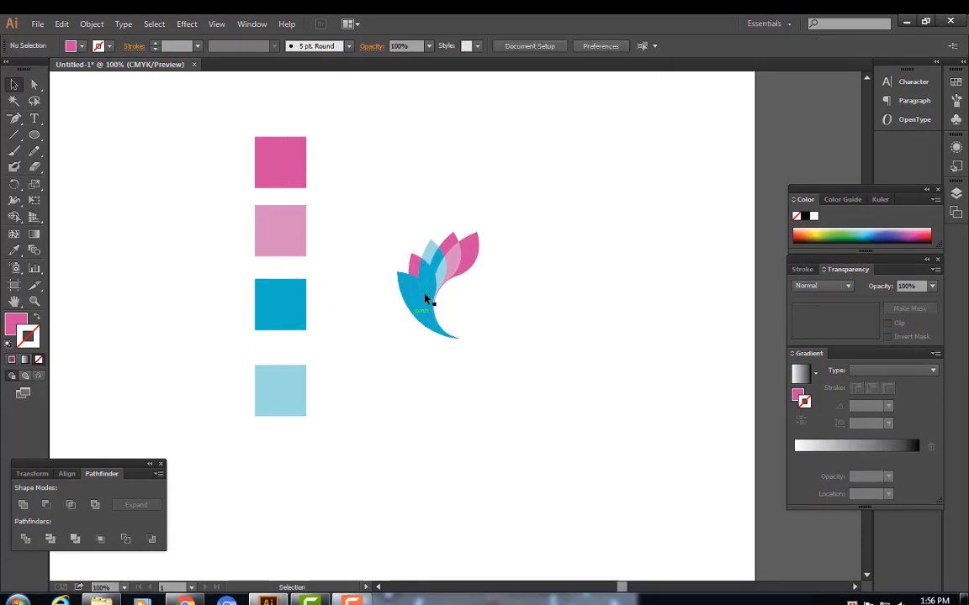
click(424, 273)
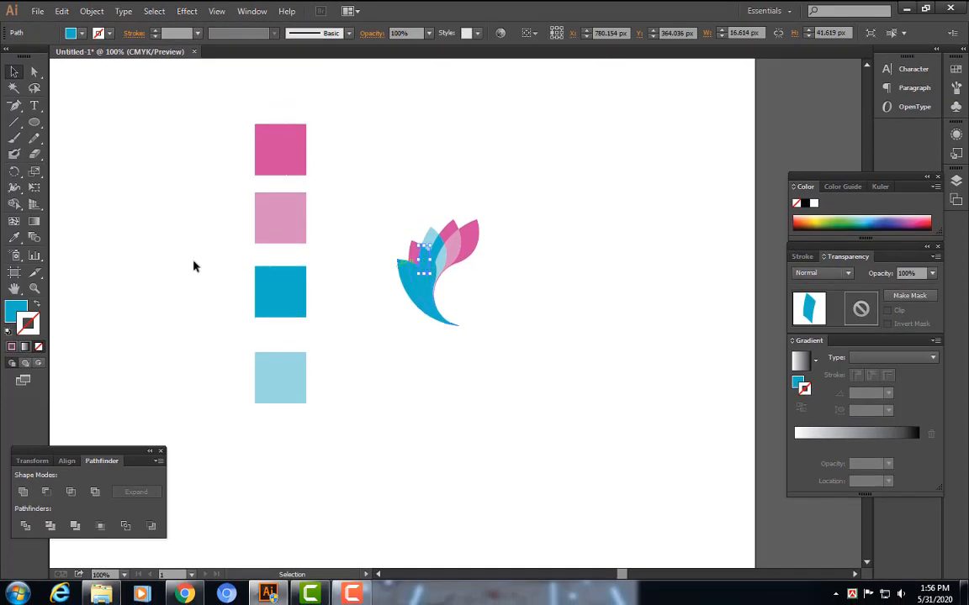
click(16, 239)
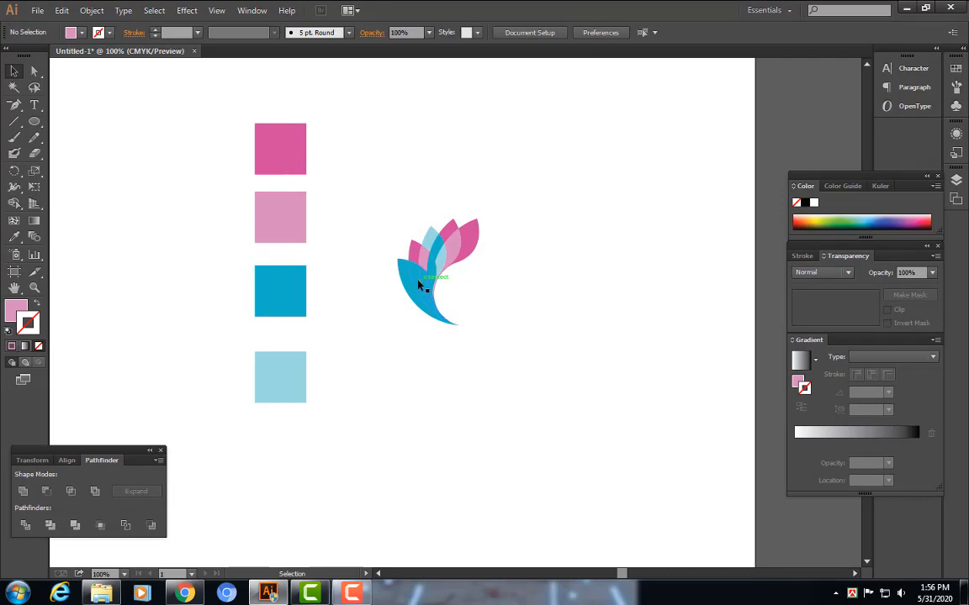
click(418, 281)
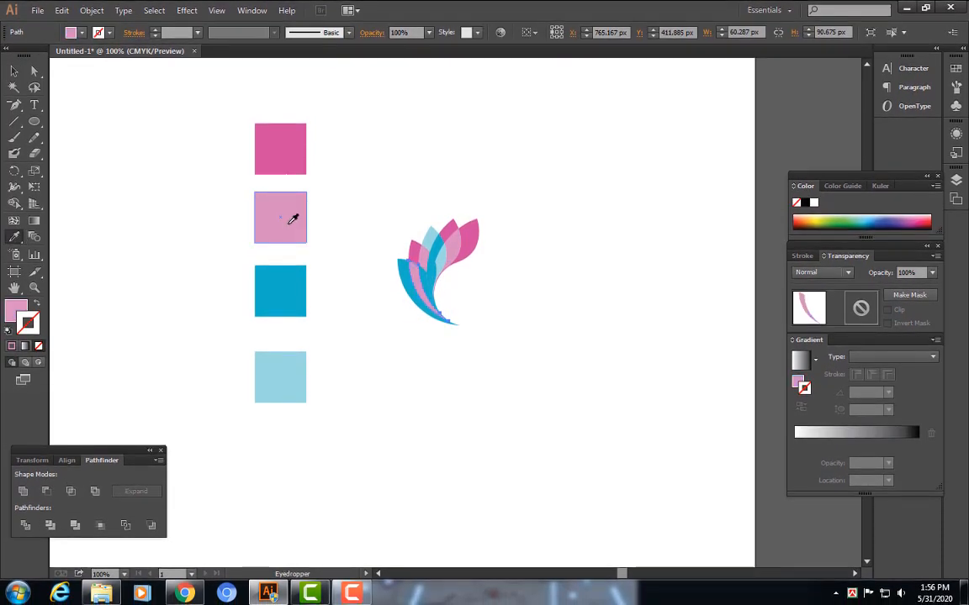
click(426, 296)
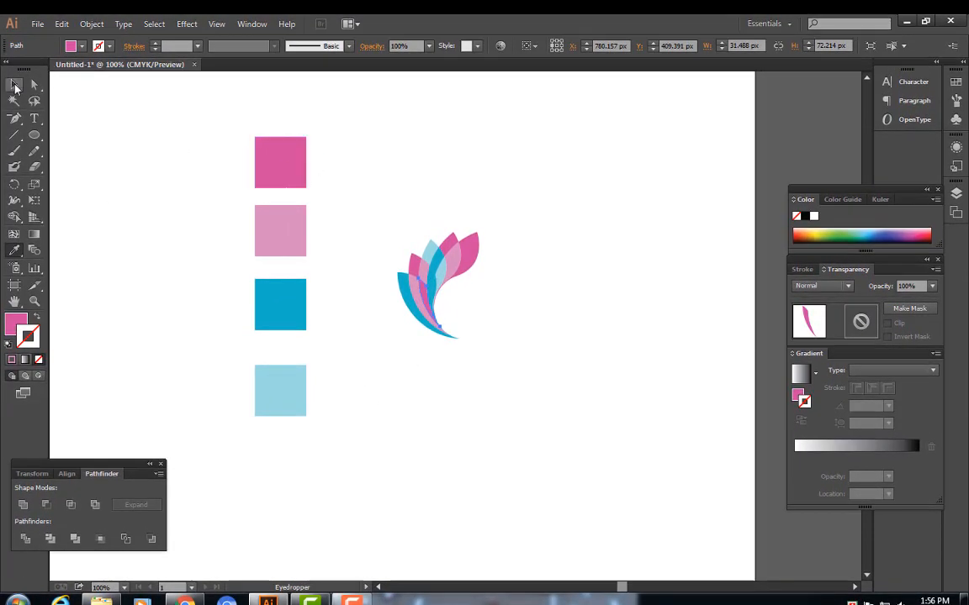
click(14, 85)
click(400, 362)
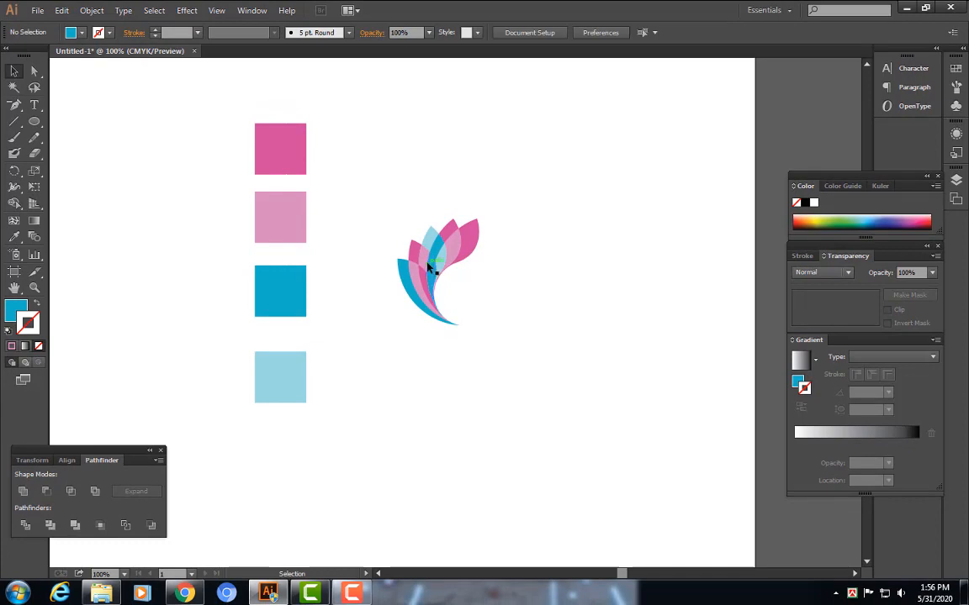
Fill an inner leaf piece with the light blue swatch and the piece below it with dark pink
click(429, 267)
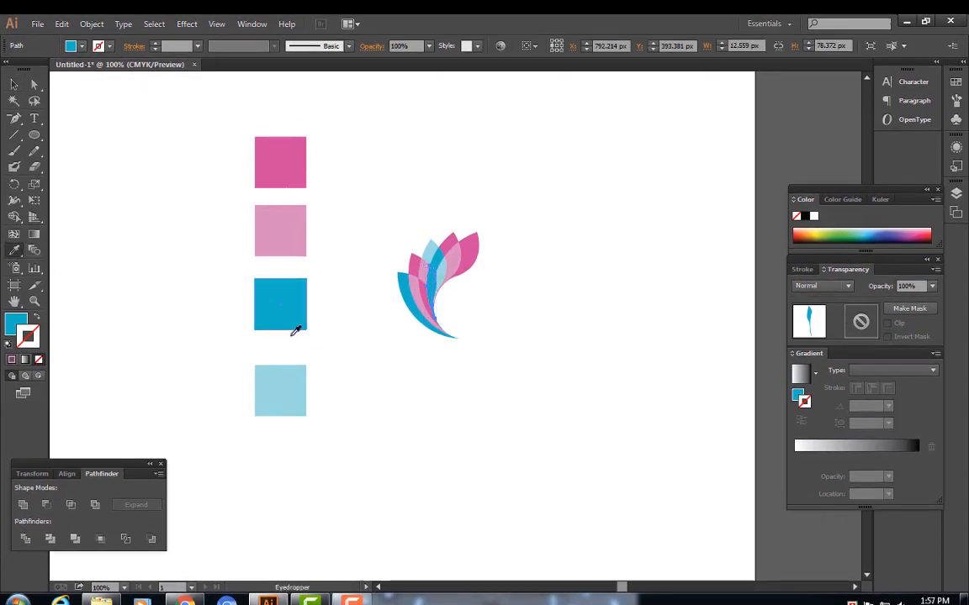
click(298, 393)
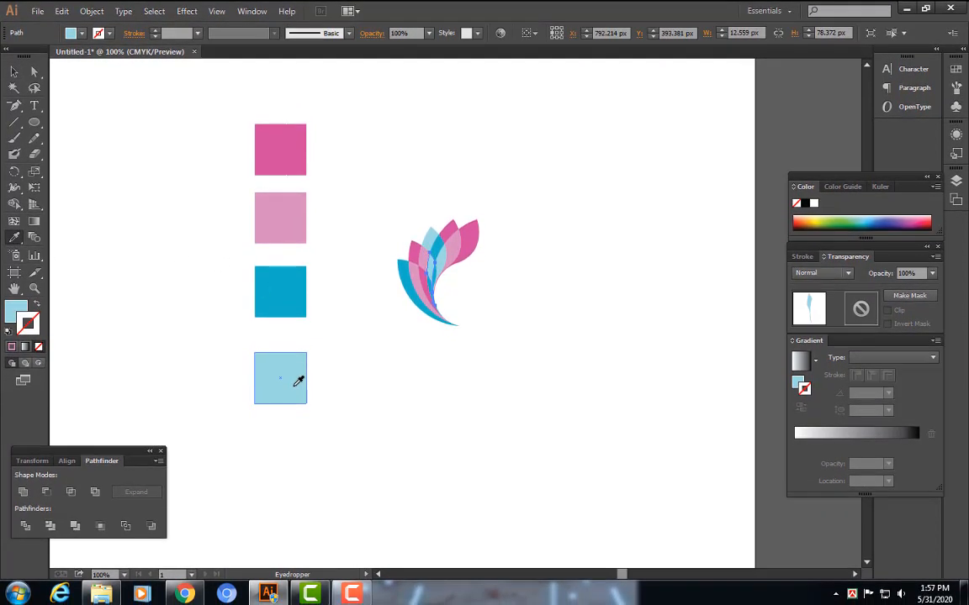
click(11, 74)
click(333, 380)
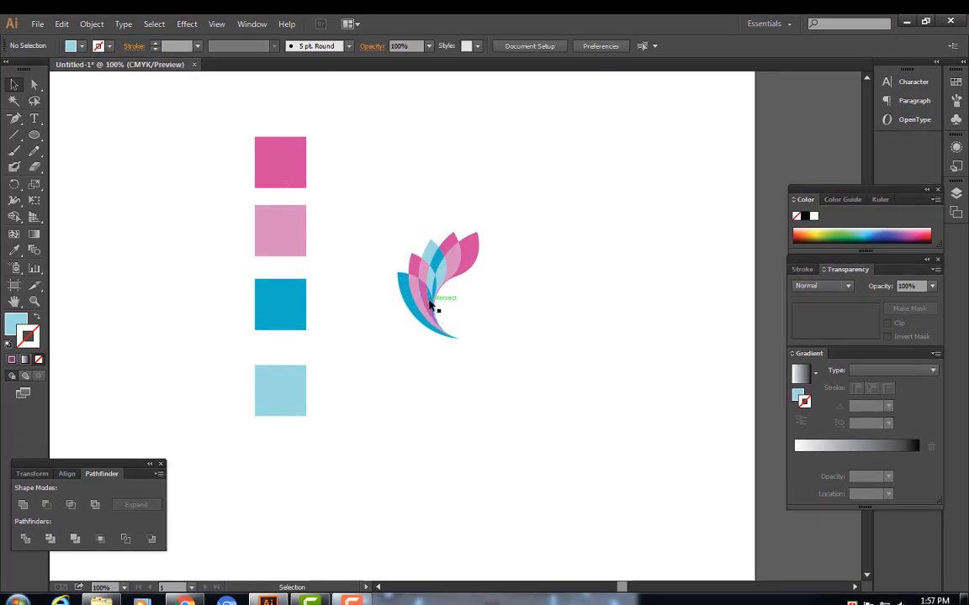
click(430, 305)
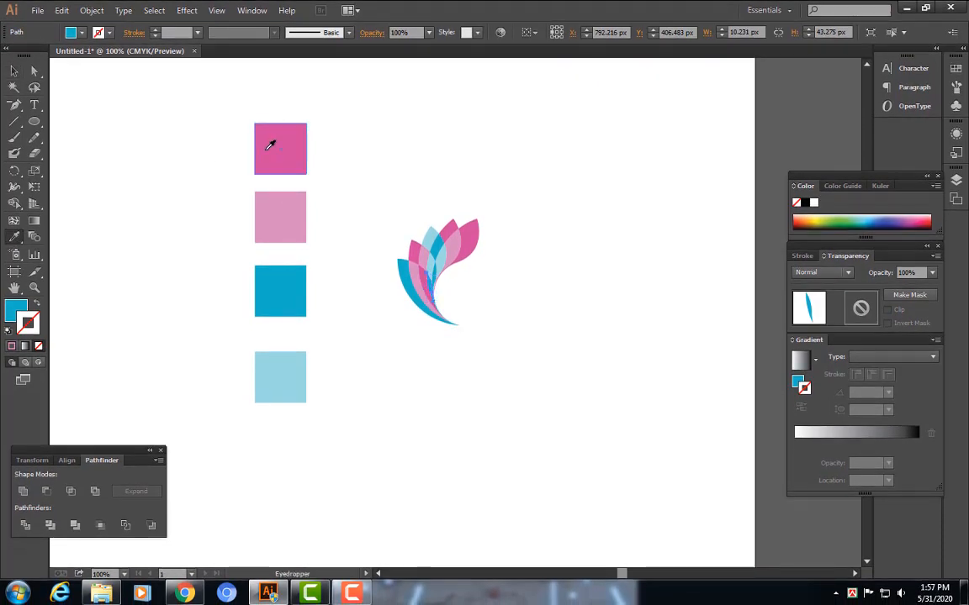
click(270, 145)
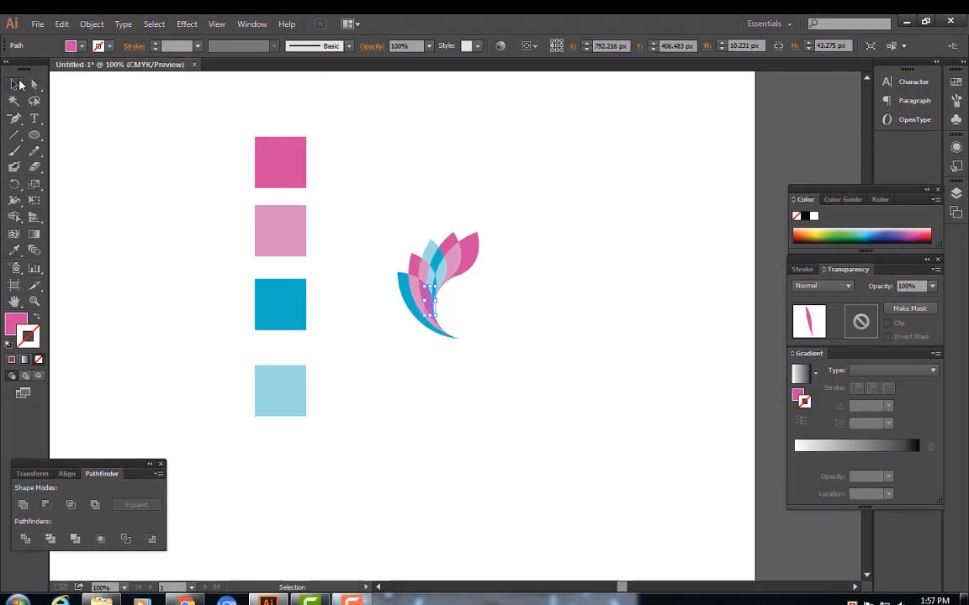
click(517, 475)
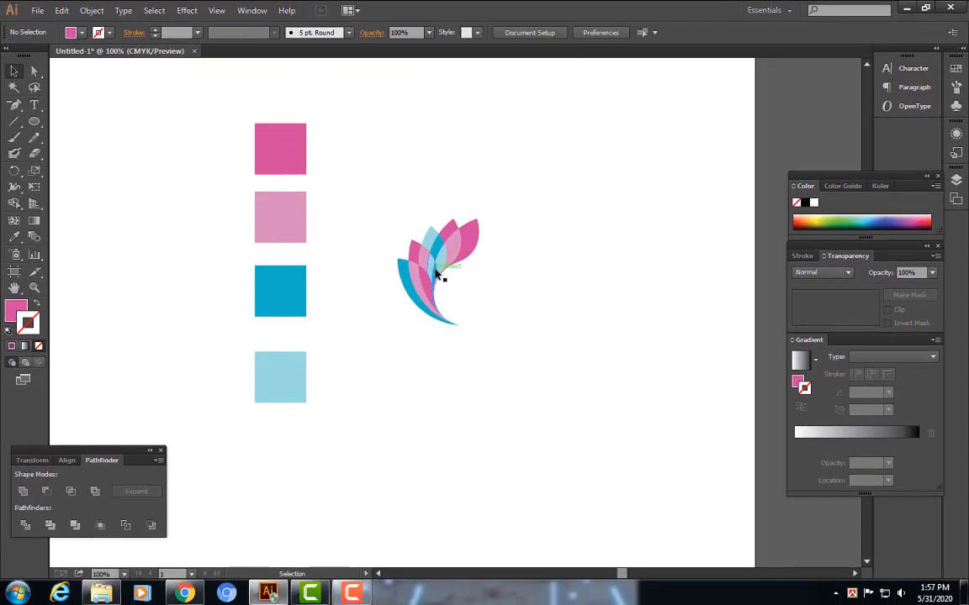
Fill the narrow central leaf sliver with the light blue swatch colour
click(437, 276)
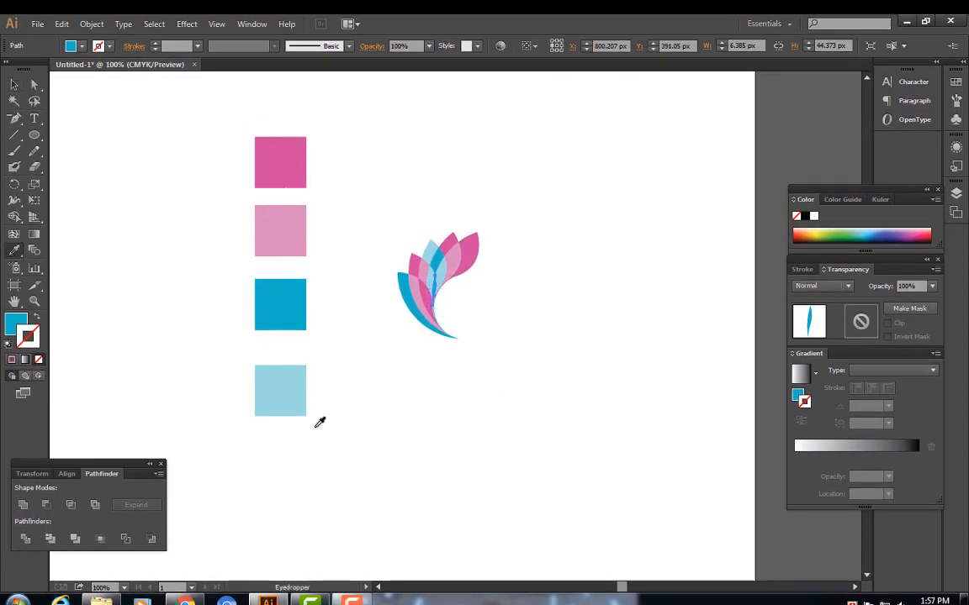
click(295, 391)
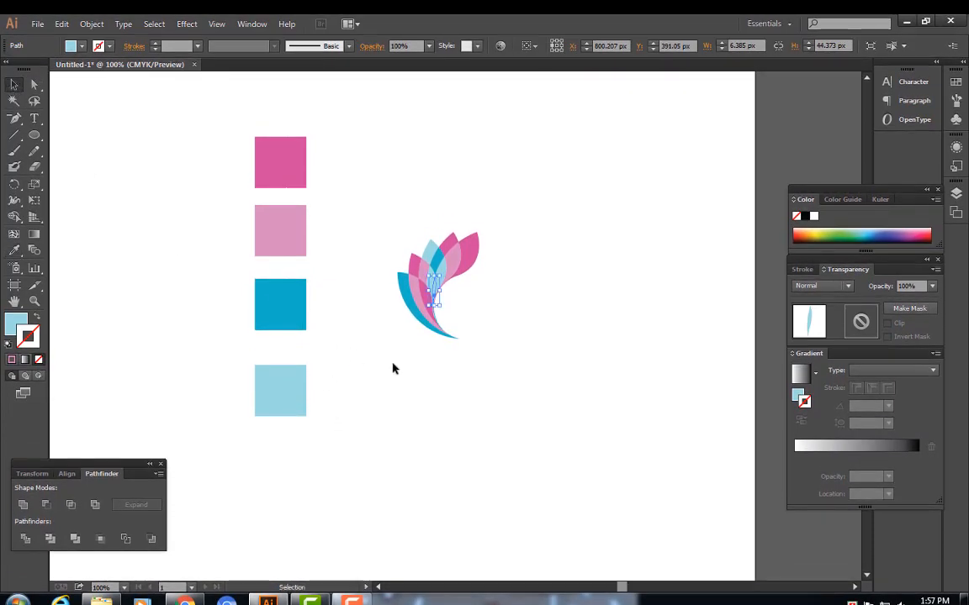
click(460, 395)
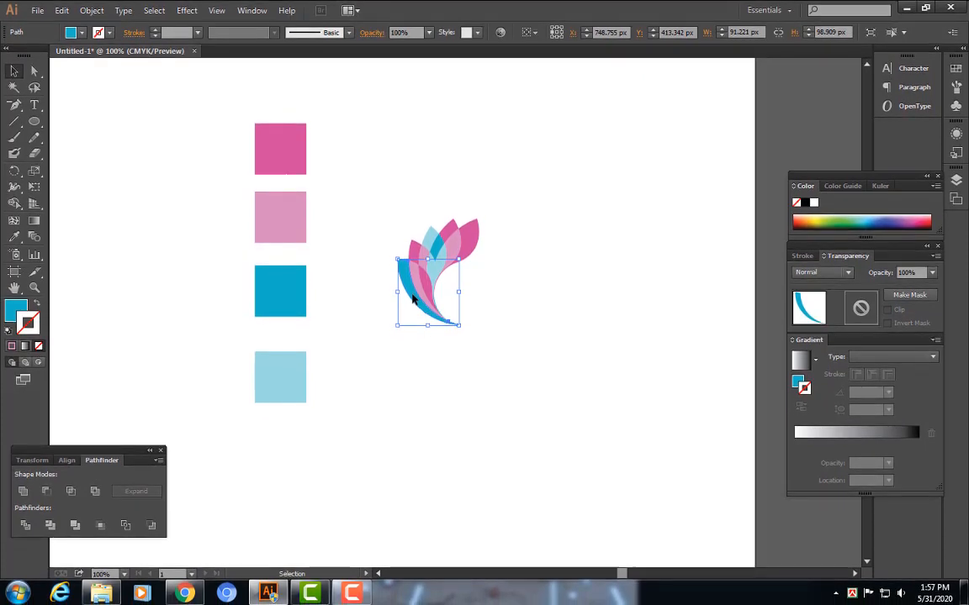
click(546, 248)
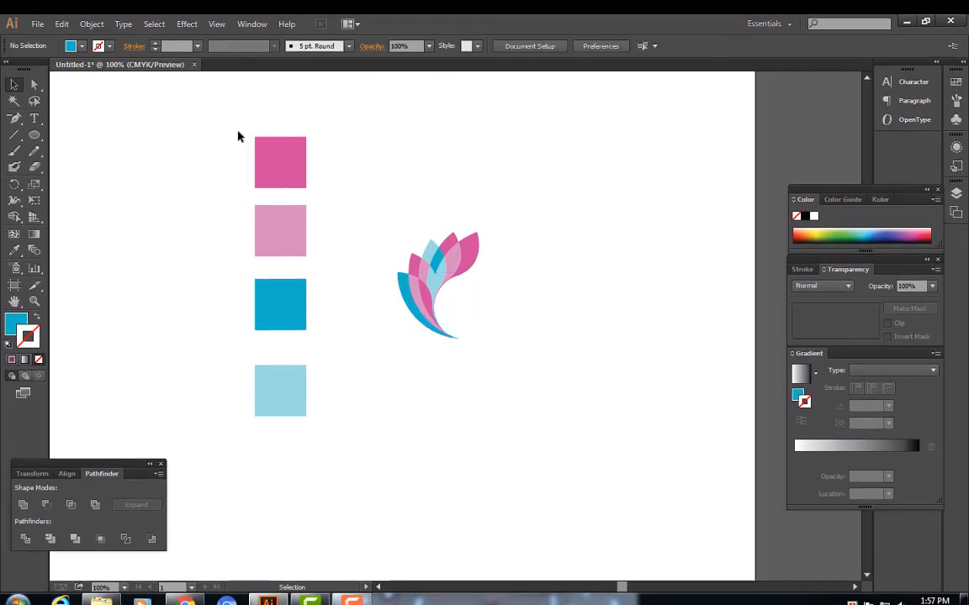
Delete the four colour swatches from the artboard
drag(238, 134, 329, 477)
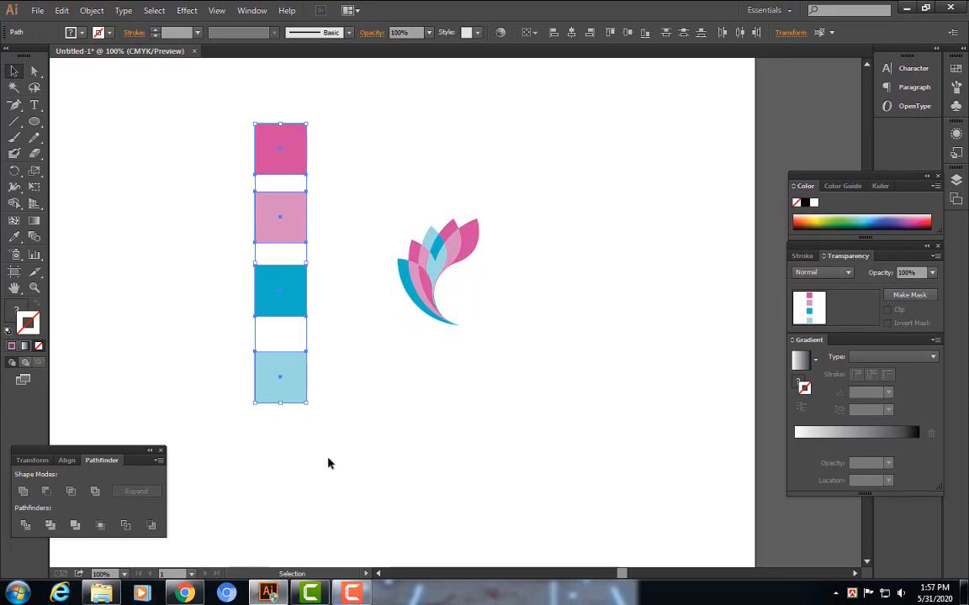
key(Delete)
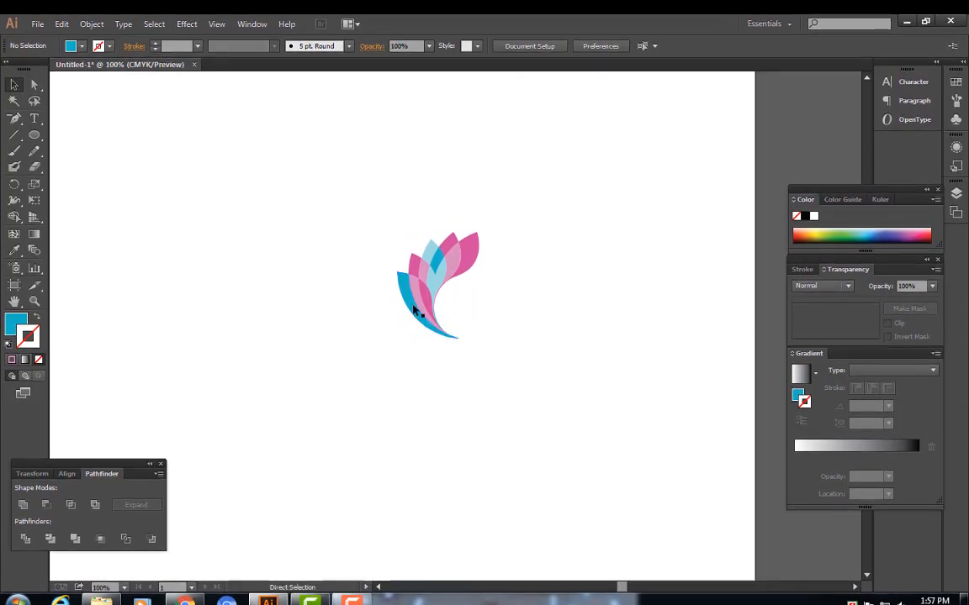
Move the leaf illustration toward the artboard's centre and enlarge it proportionally
key(ctrl+minus)
drag(396, 238, 532, 408)
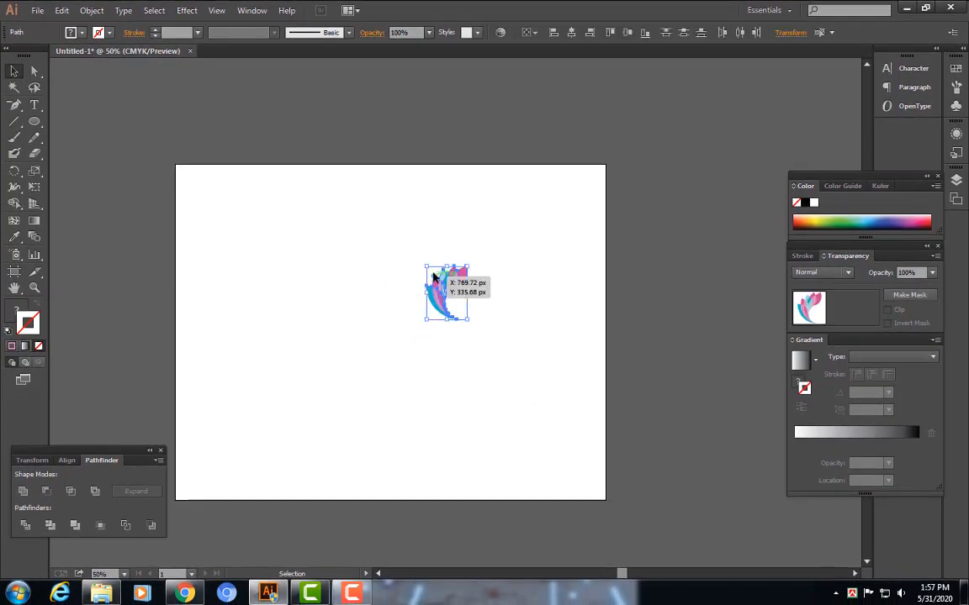
drag(433, 276, 293, 249)
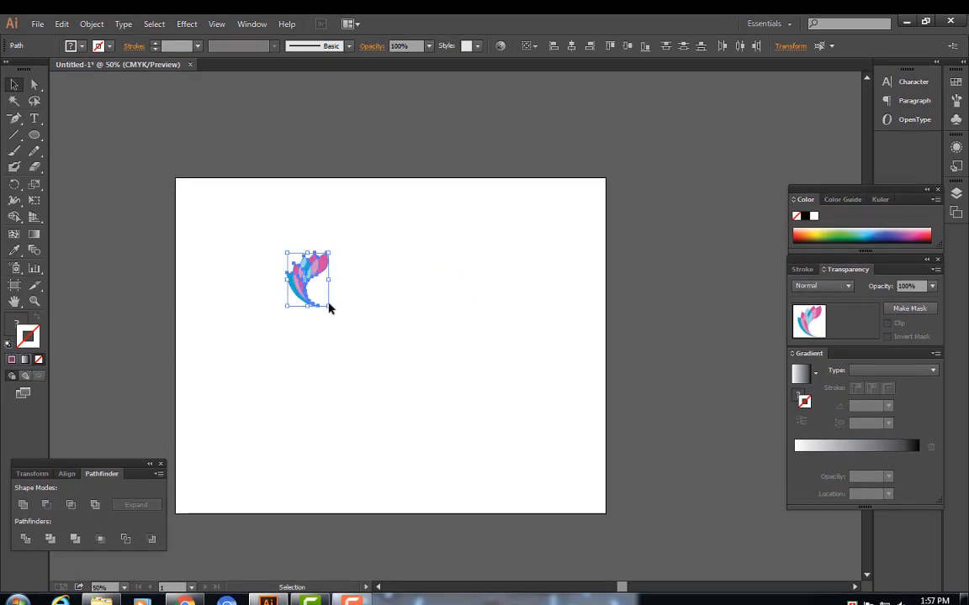
drag(328, 306, 403, 391)
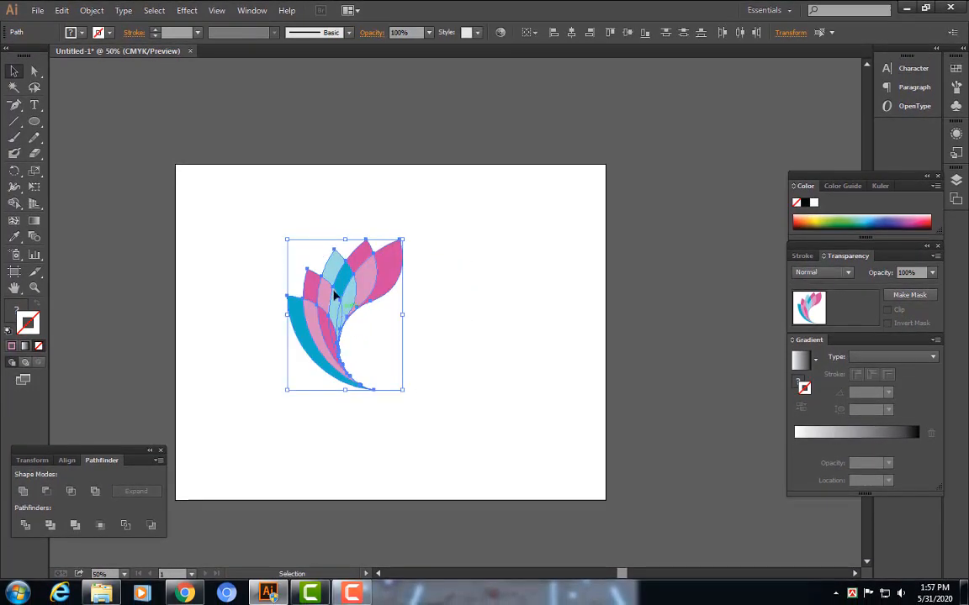
drag(334, 295, 327, 284)
click(481, 336)
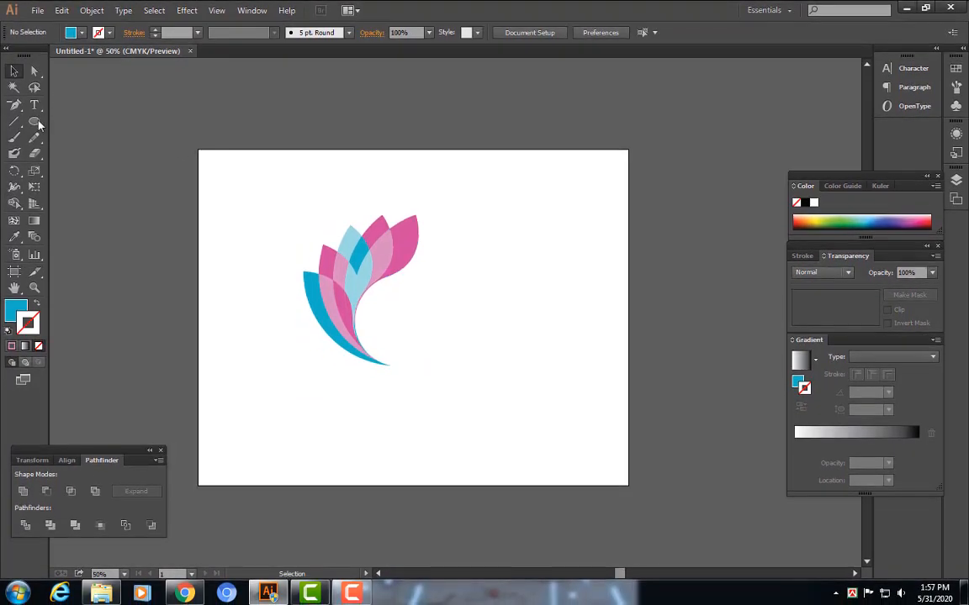
Draw a rectangle covering the whole artboard and fill it with black
drag(34, 121, 83, 119)
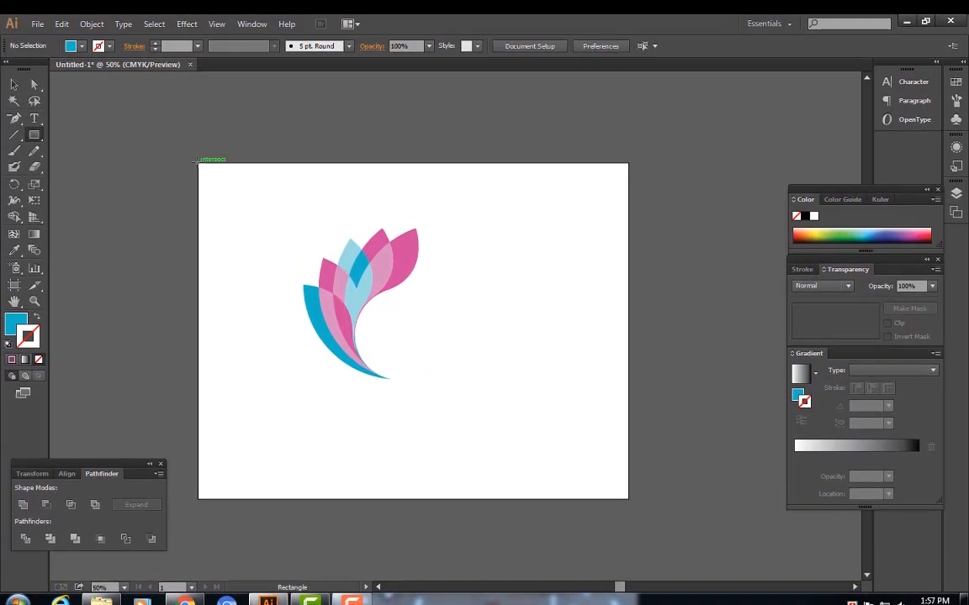
drag(199, 163, 628, 486)
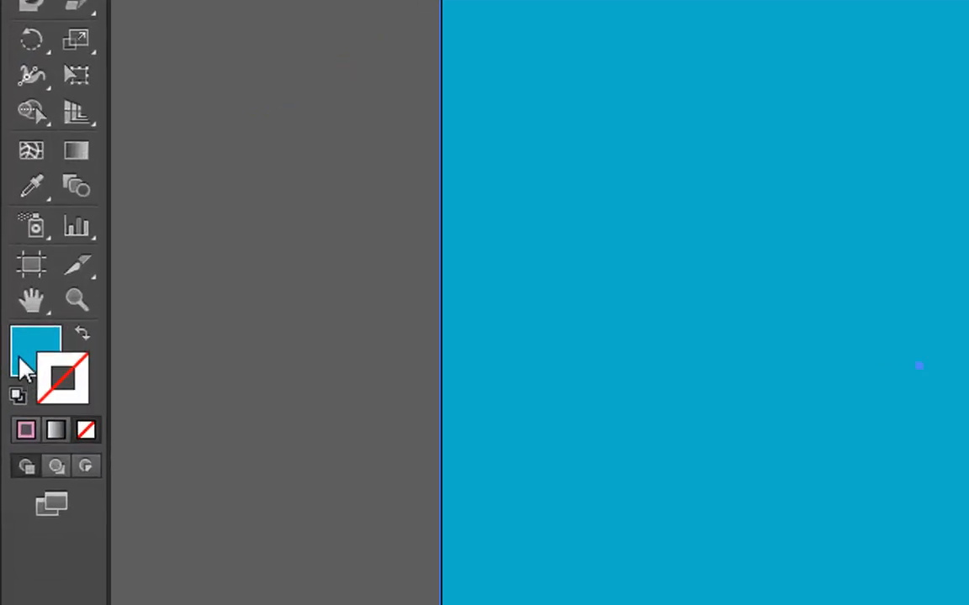
click(23, 368)
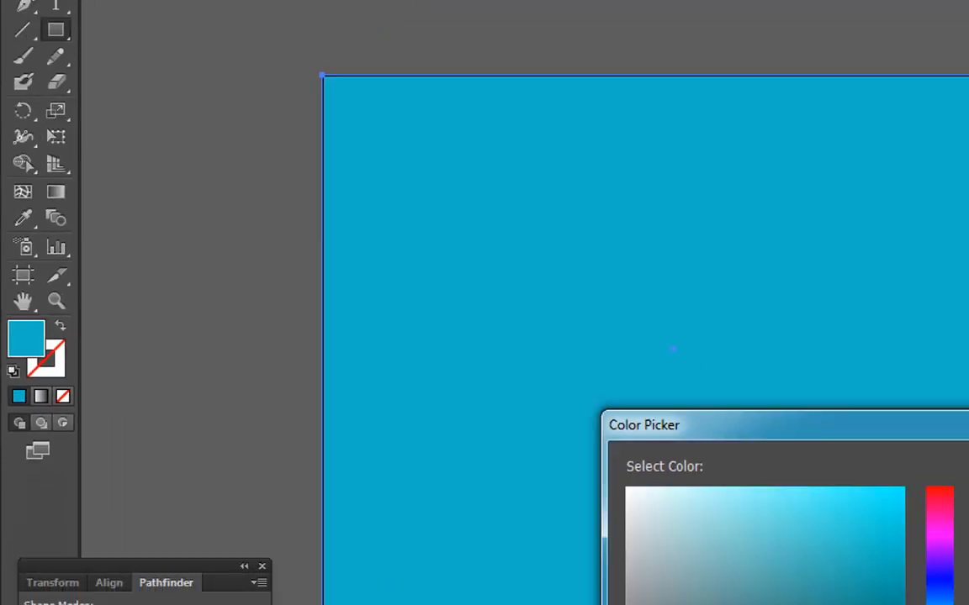
click(699, 409)
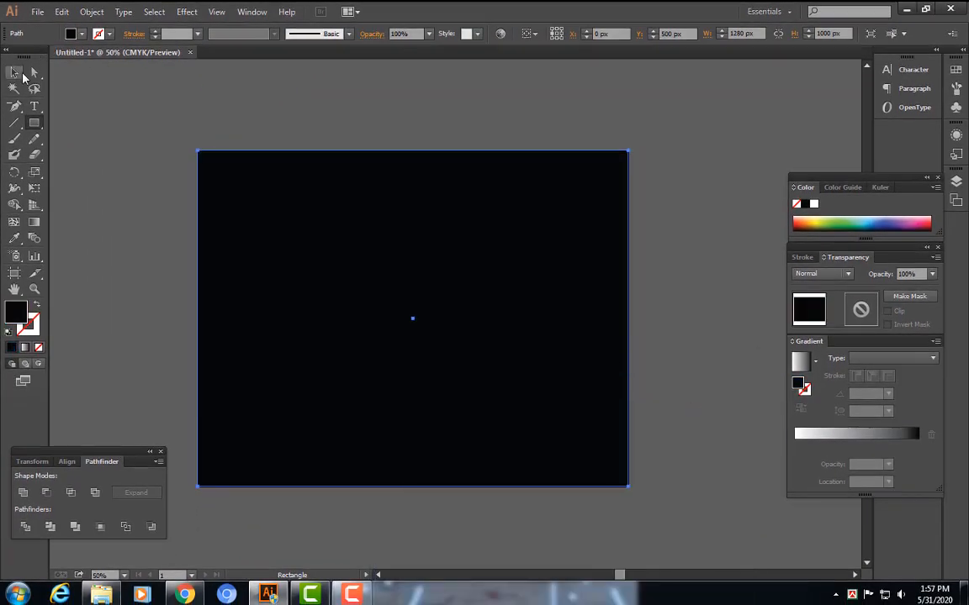
click(16, 74)
right_click(480, 235)
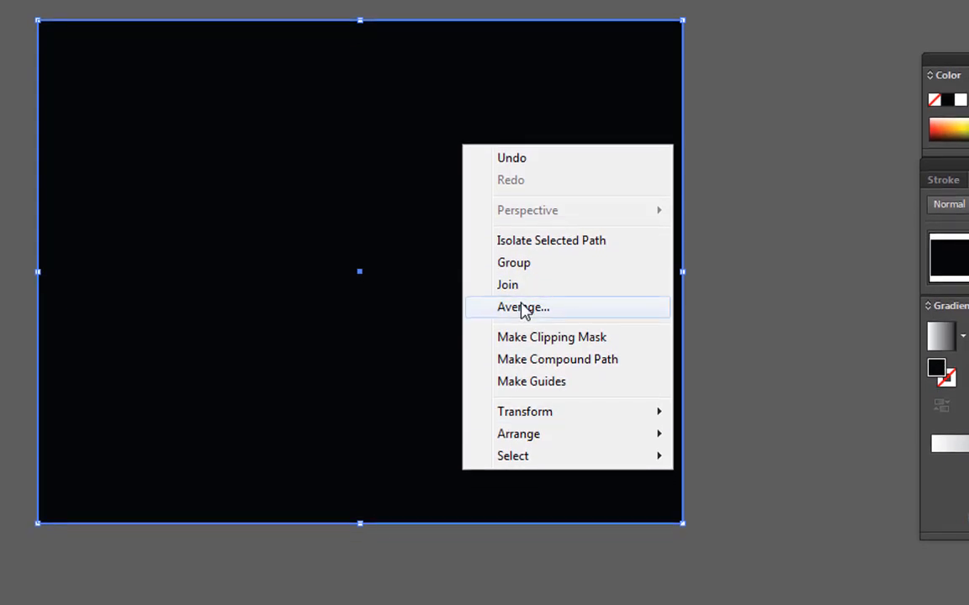
click(571, 313)
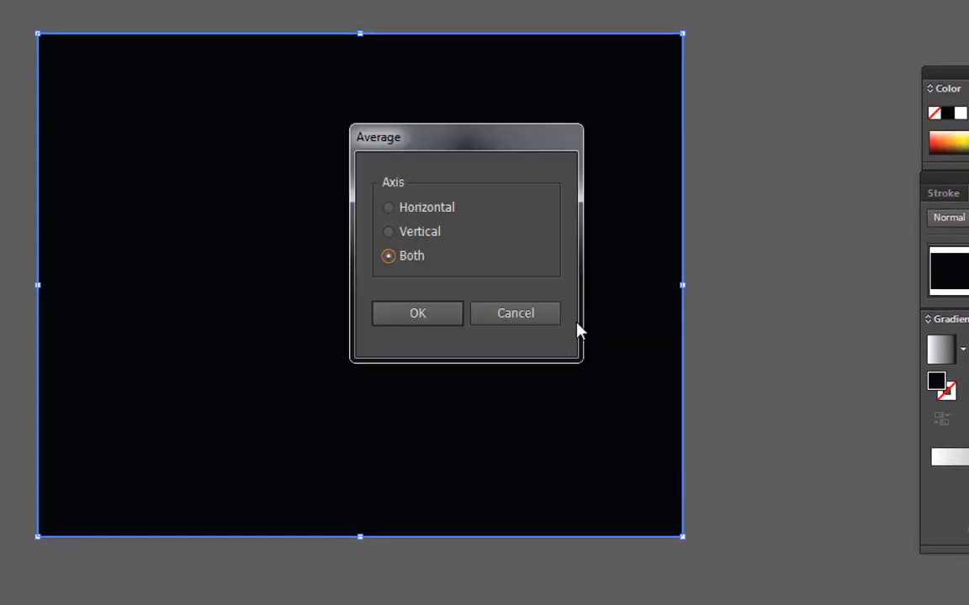
click(528, 316)
Send the black background rectangle to the back behind the leaves
right_click(572, 216)
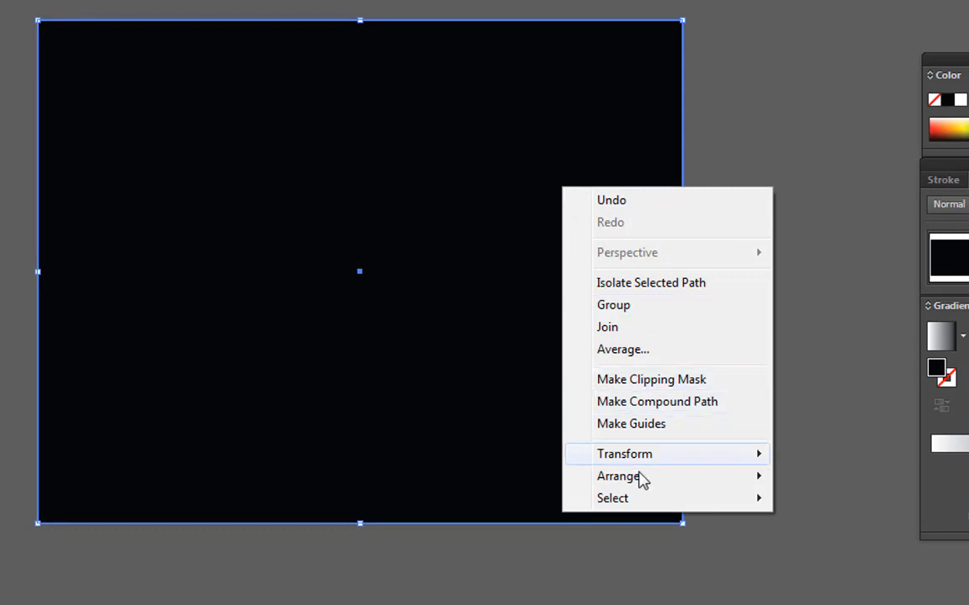
mouse_move(705, 479)
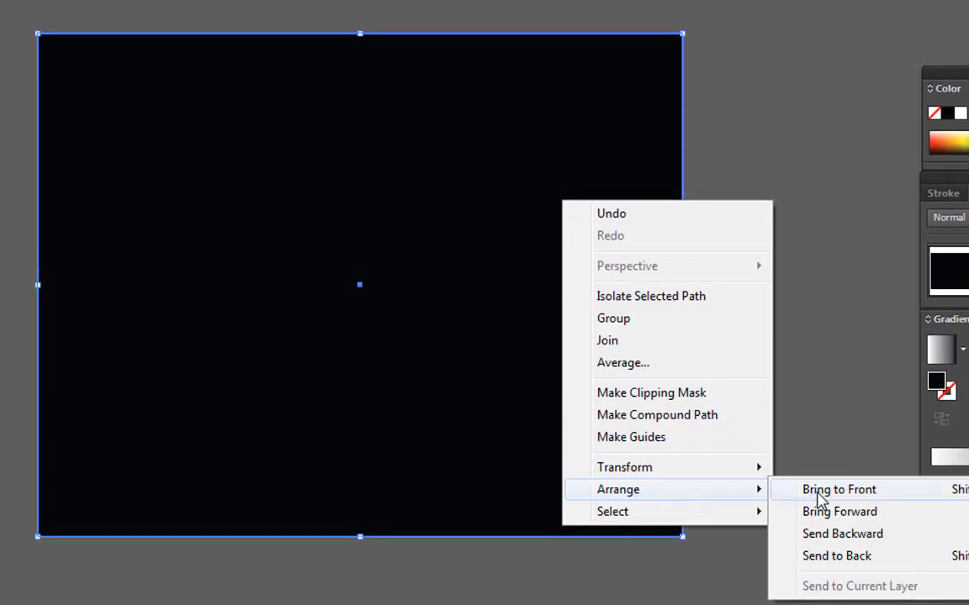
click(833, 556)
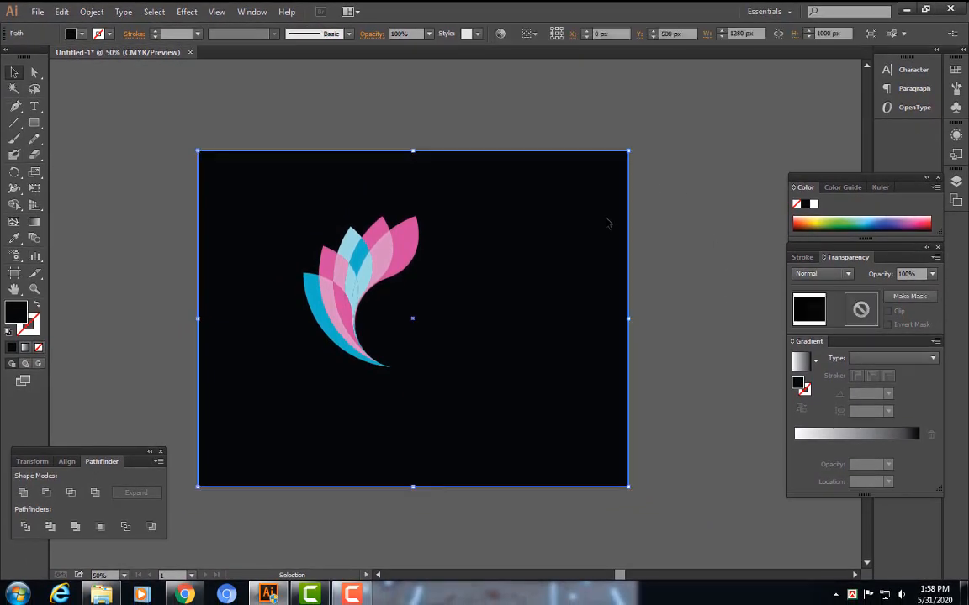
Lock the black background and apply a Drop Shadow to the leaves: Multiply, 75% opacity, 7 px X and Y offsets, 5 px blur
key(ctrl+2)
drag(514, 411, 512, 411)
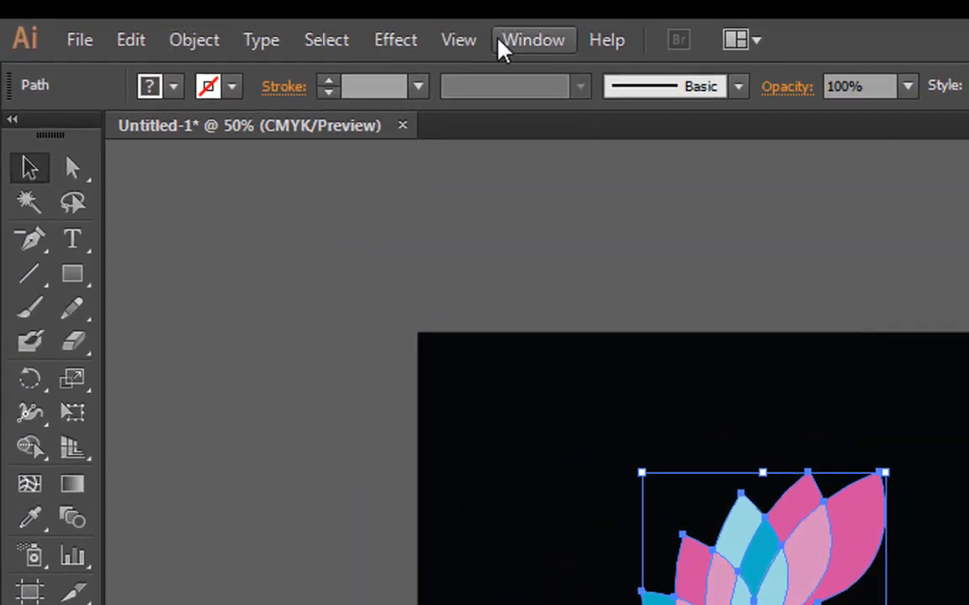
click(401, 66)
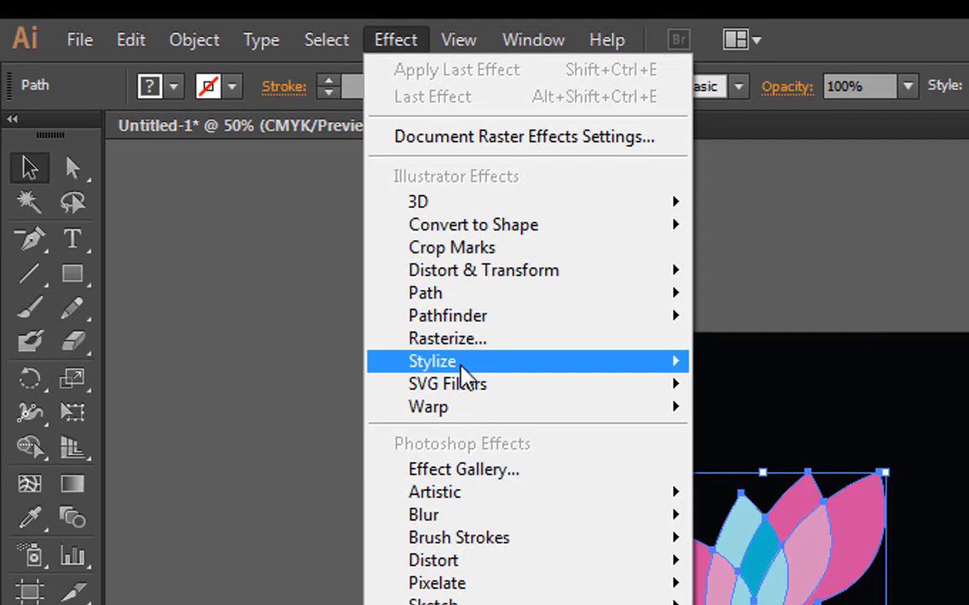
mouse_move(480, 367)
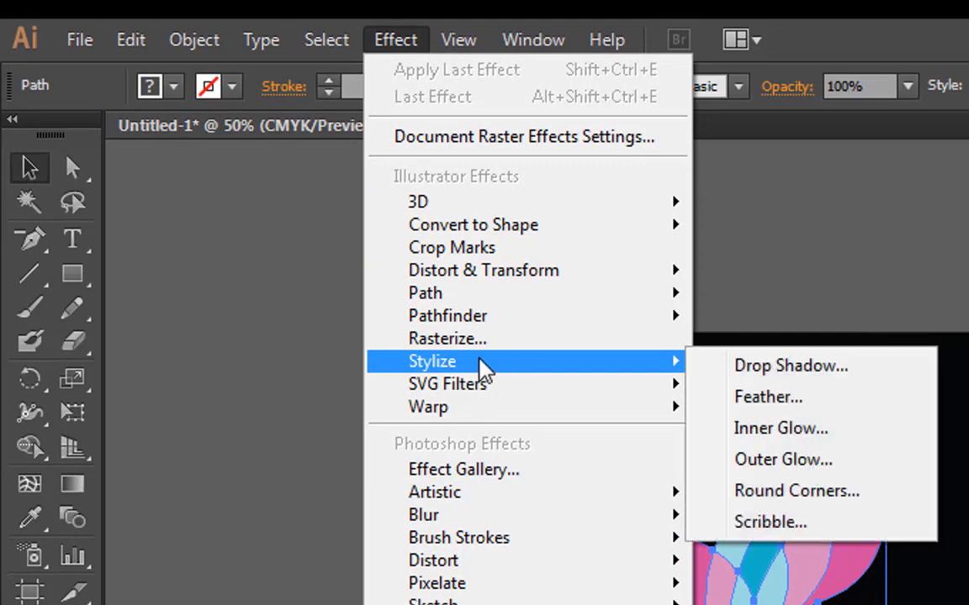
click(807, 378)
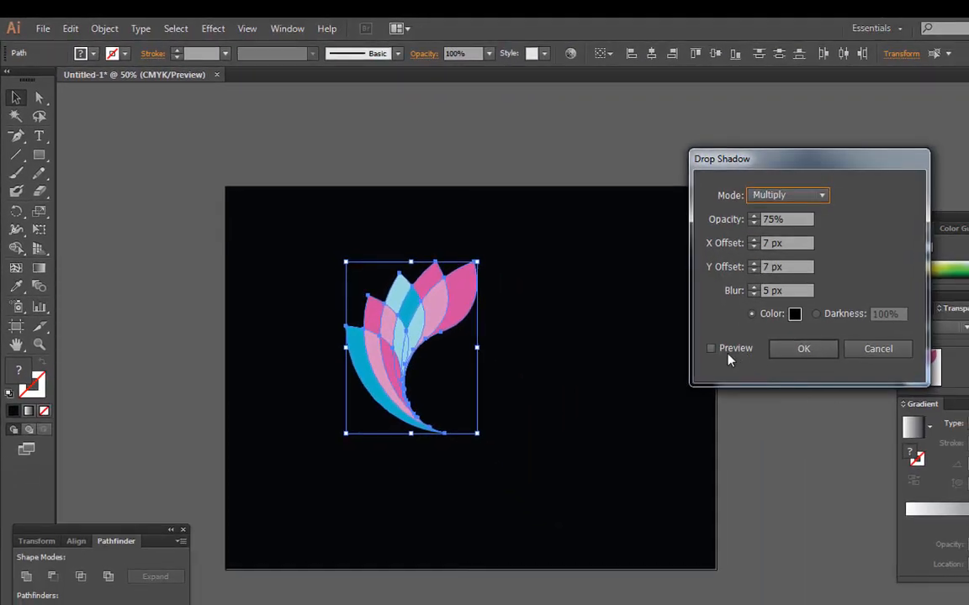
click(711, 350)
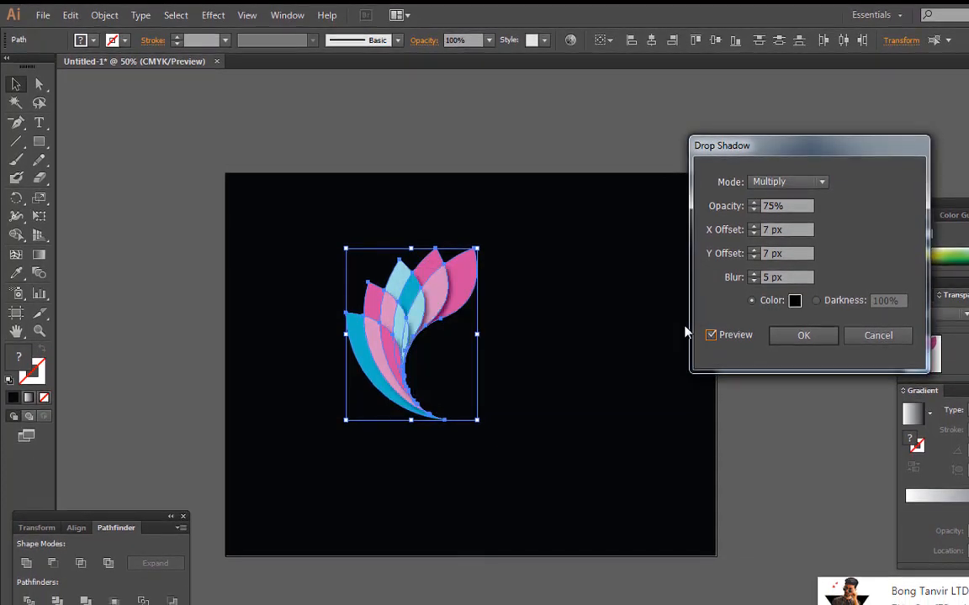
click(802, 341)
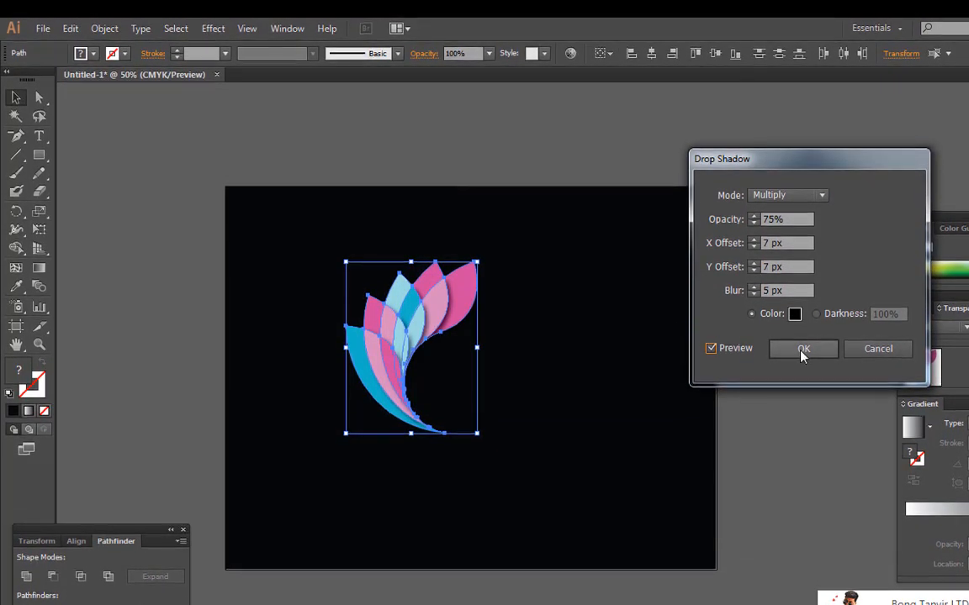
click(739, 334)
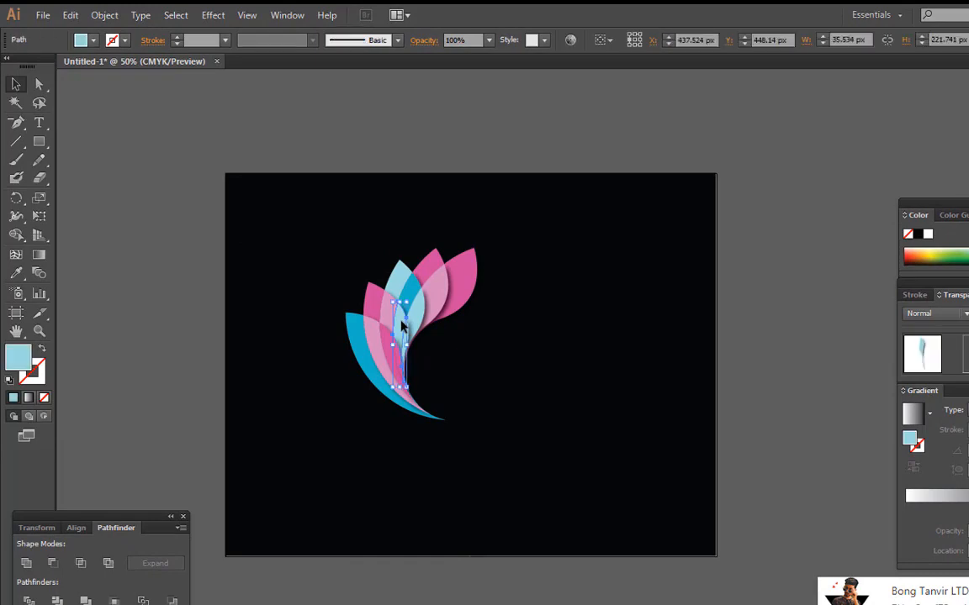
Add the word "color" with the Type tool and scale the text up to about 198 pt
click(193, 307)
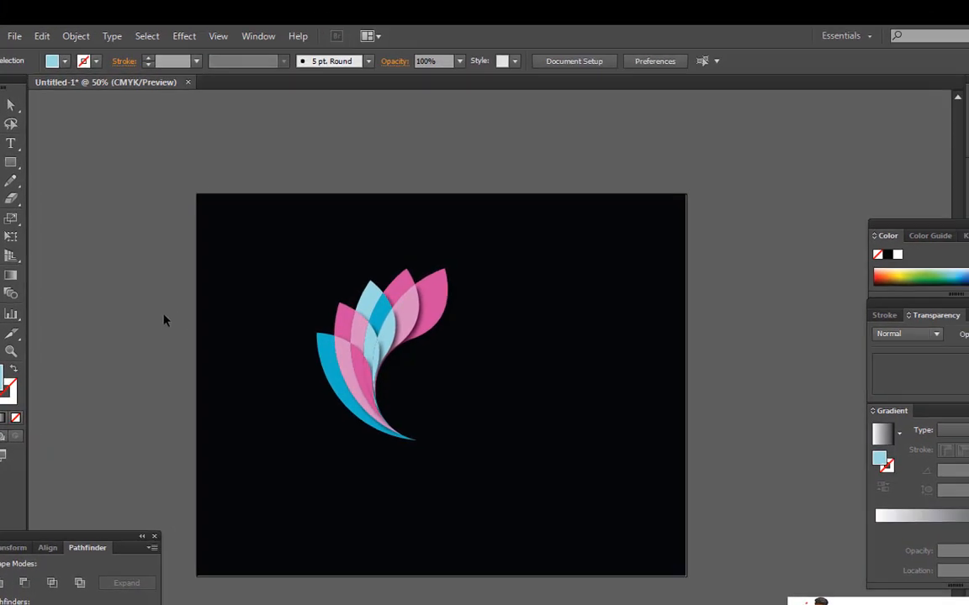
key(t)
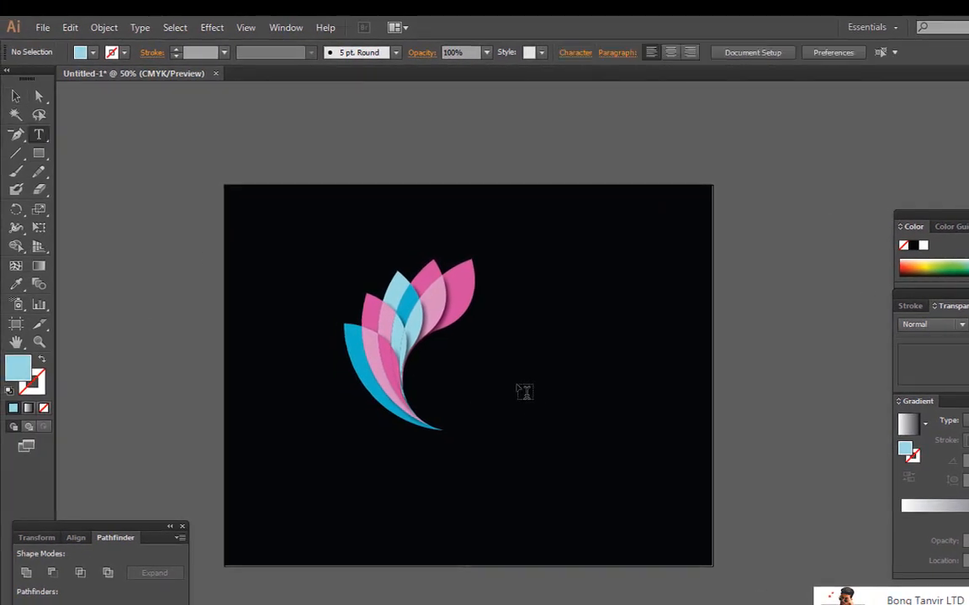
click(518, 390)
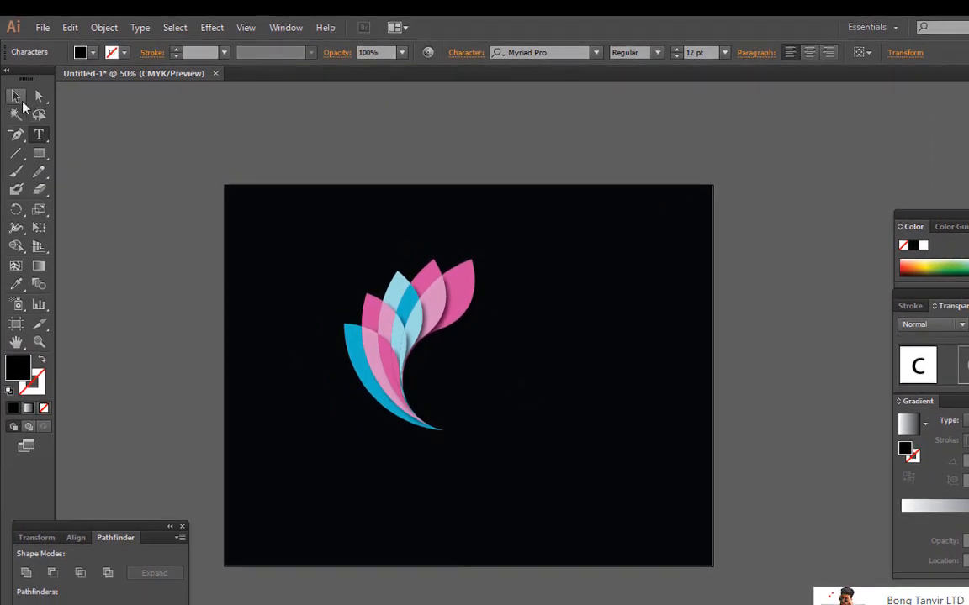
click(18, 98)
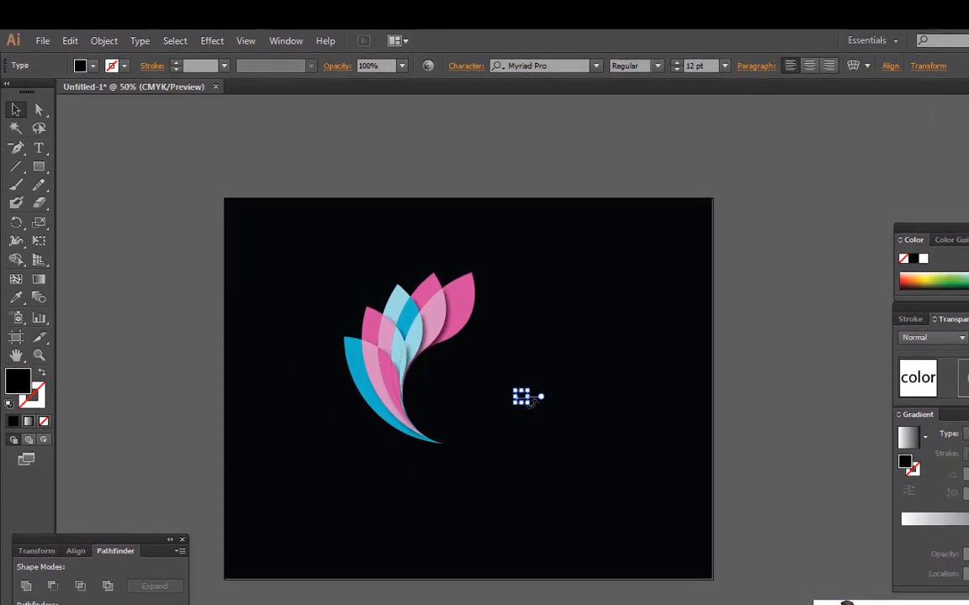
drag(529, 404, 695, 532)
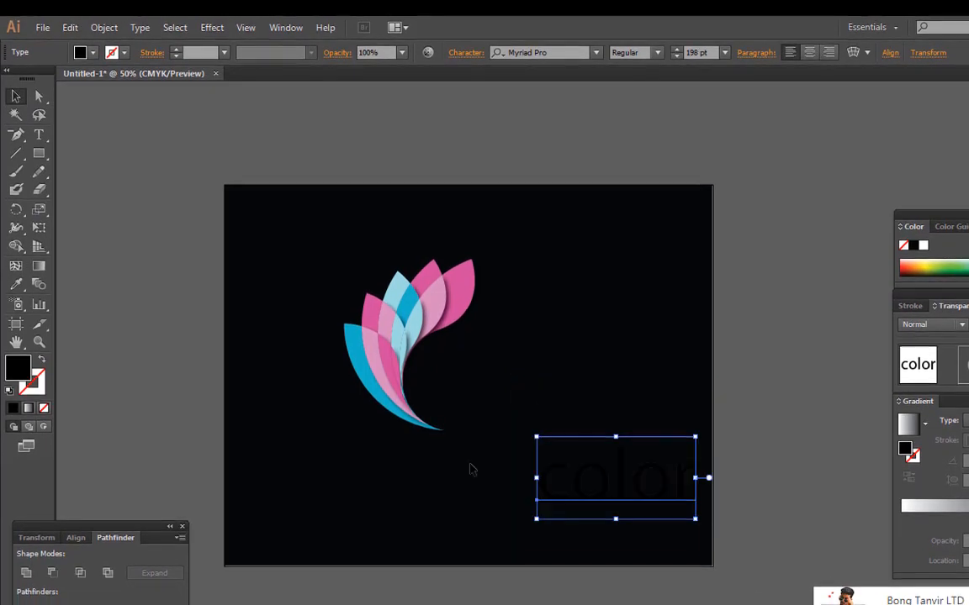
Fill the text white and move it beside the leaf illustration
double_click(24, 368)
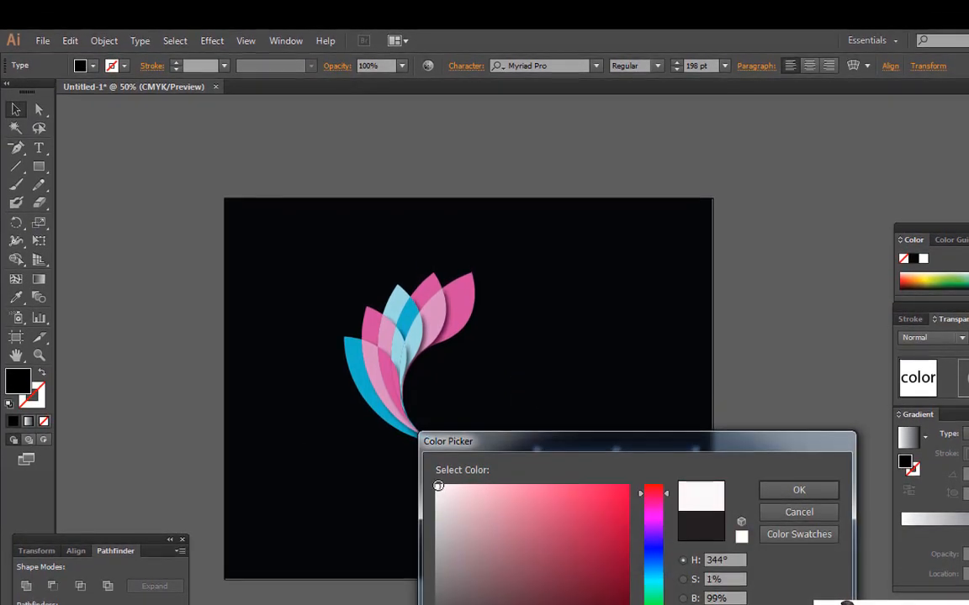
click(810, 492)
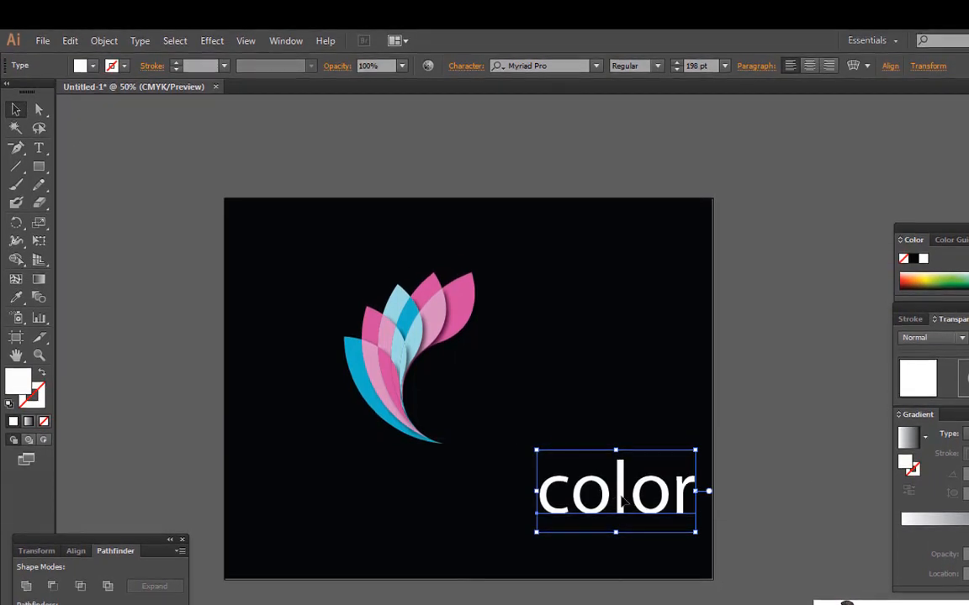
drag(622, 500, 514, 408)
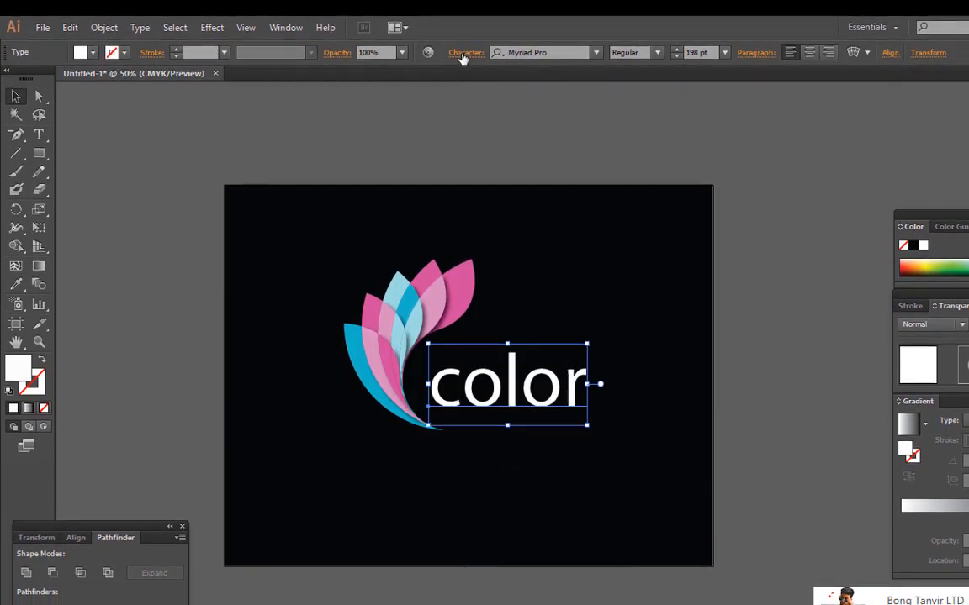
Set the text to All Caps and nudge it into line with the base of the leaves
click(462, 55)
click(320, 234)
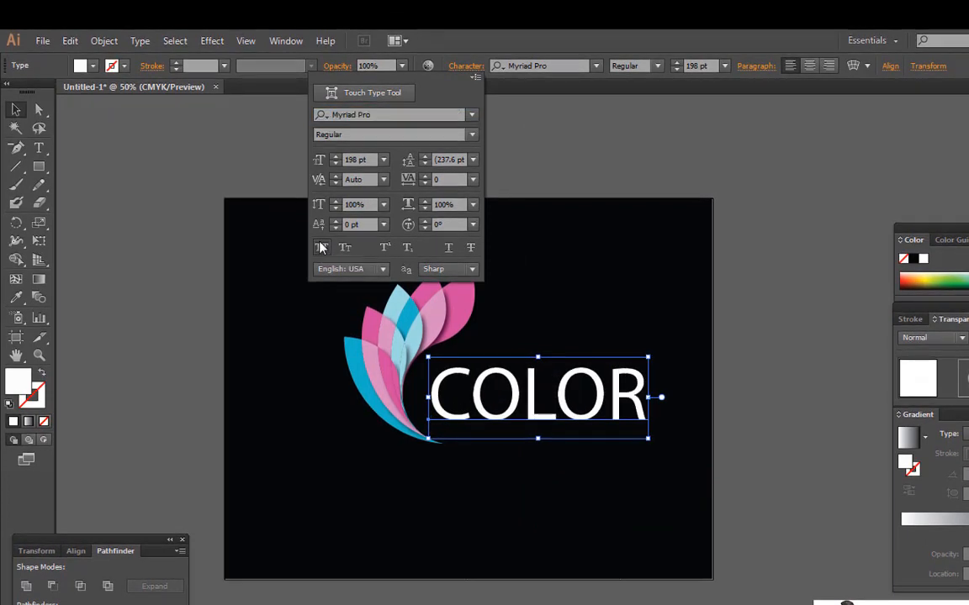
click(556, 408)
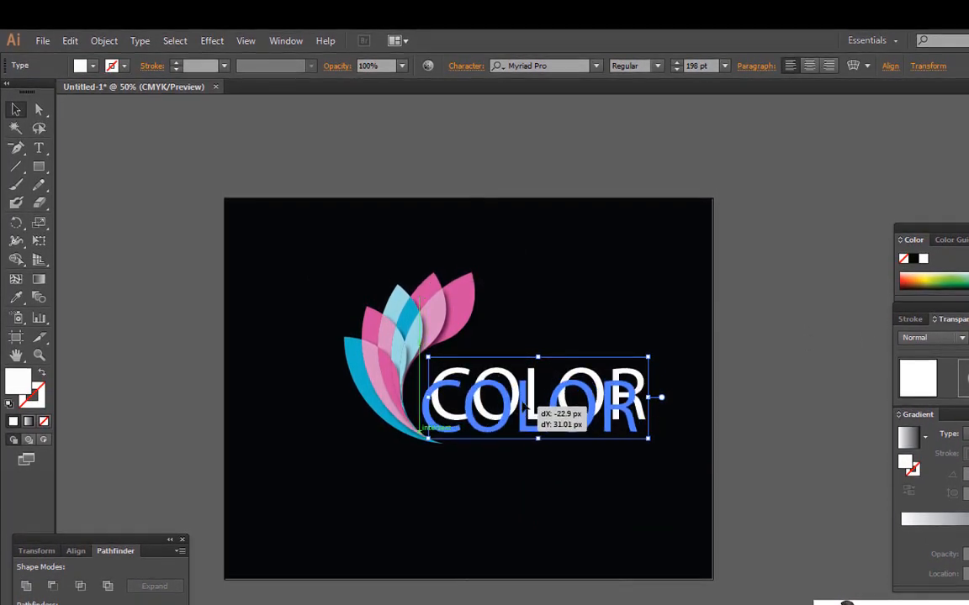
drag(523, 406, 525, 389)
key(Right)
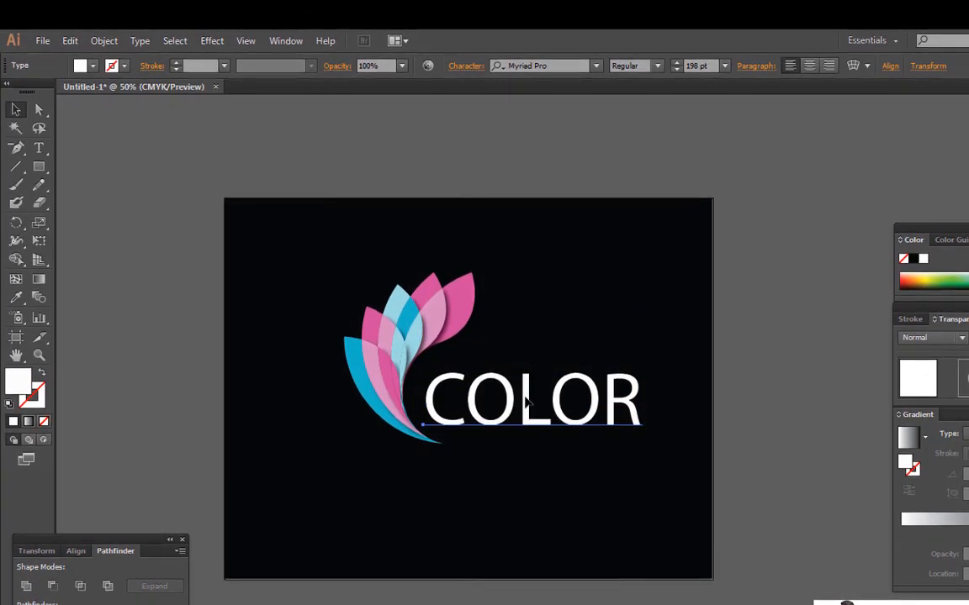
Change the text's fill to a grey with 0% saturation and 48% brightness
click(526, 404)
double_click(15, 370)
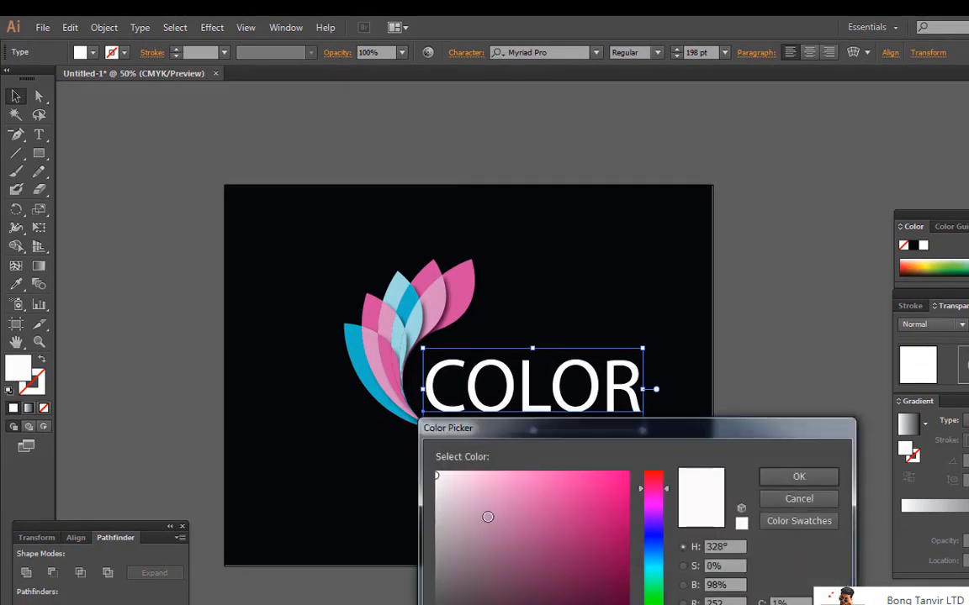
drag(440, 498, 436, 572)
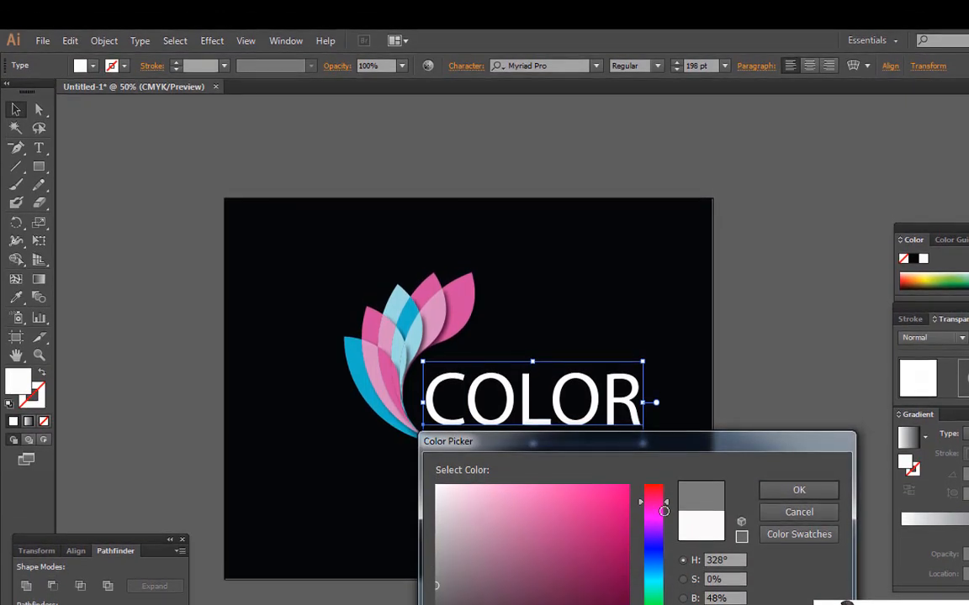
click(802, 493)
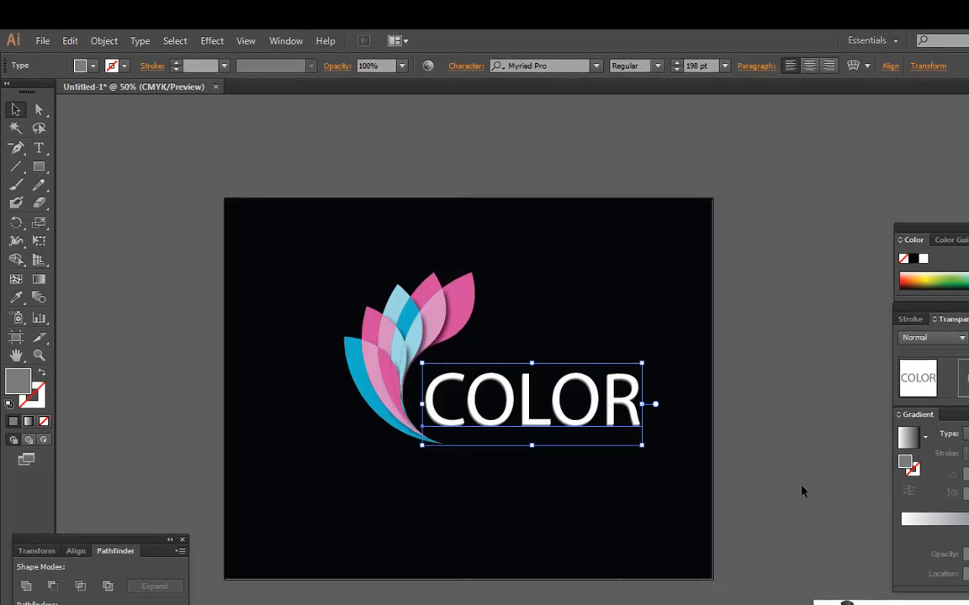
click(759, 358)
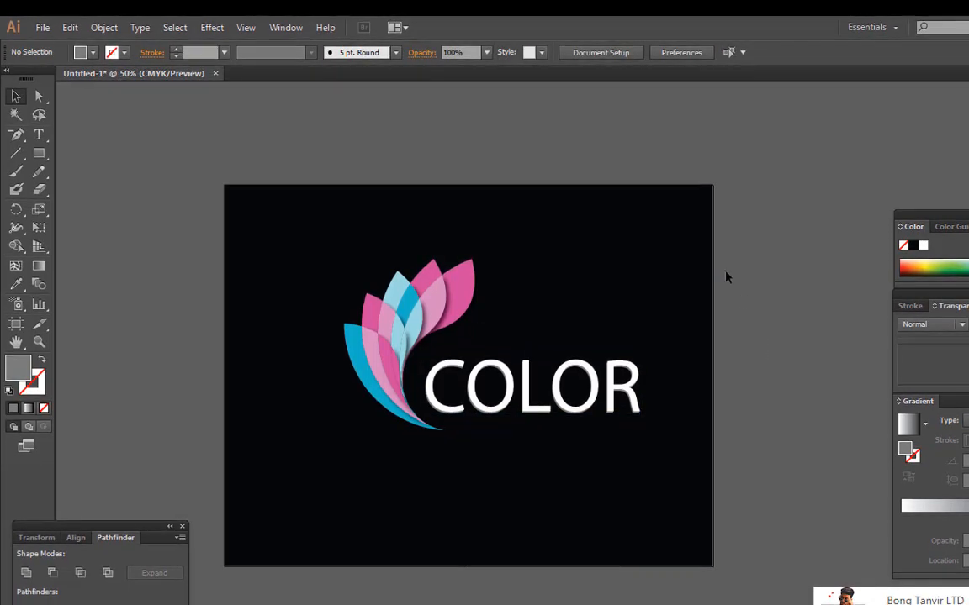
Examine the finished logo composition at a reduced zoom level
drag(304, 213, 656, 485)
click(765, 401)
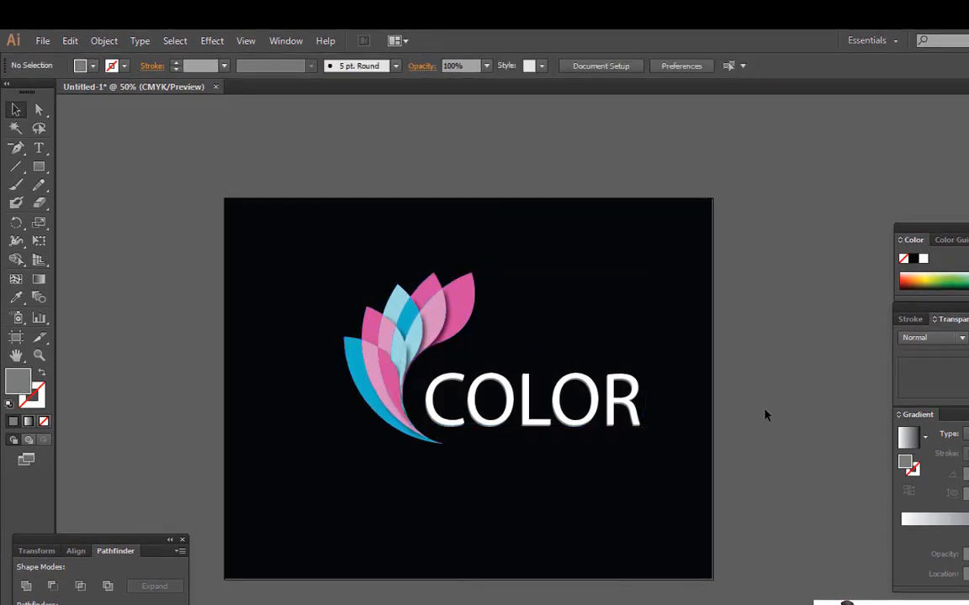
key(ctrl+minus)
key(ctrl+minus)
key(ctrl+minus)
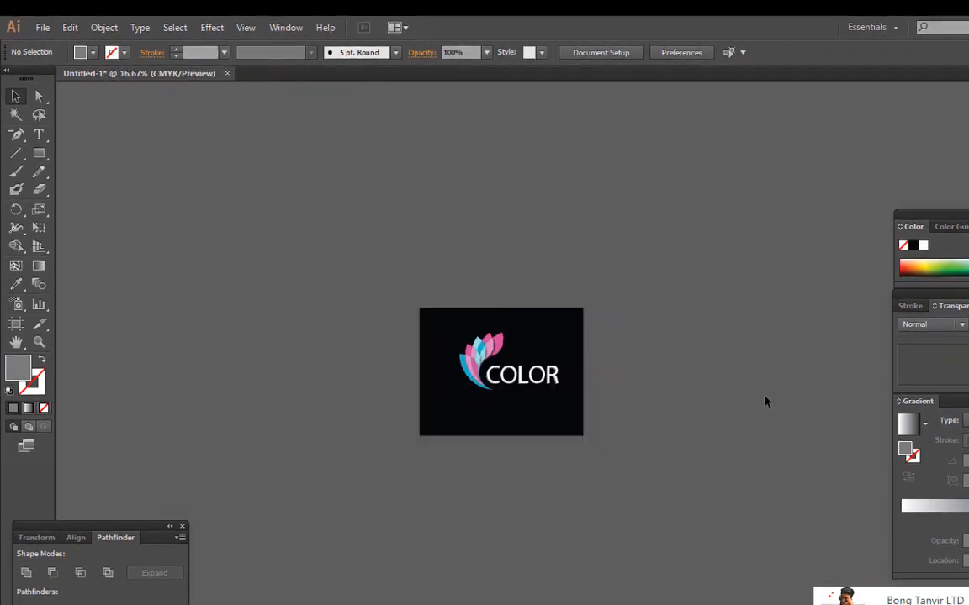
key(ctrl+plus)
key(ctrl+plus)
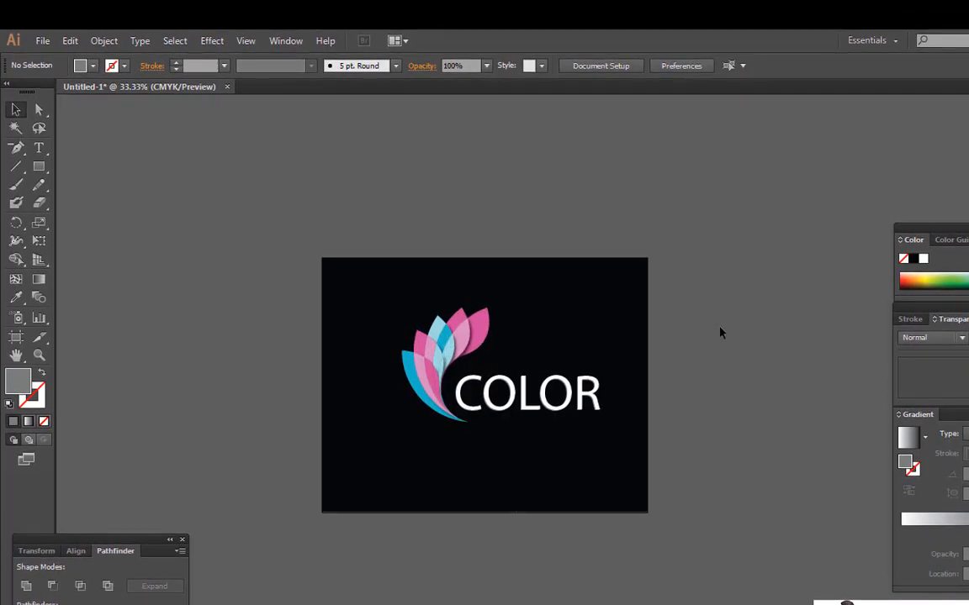